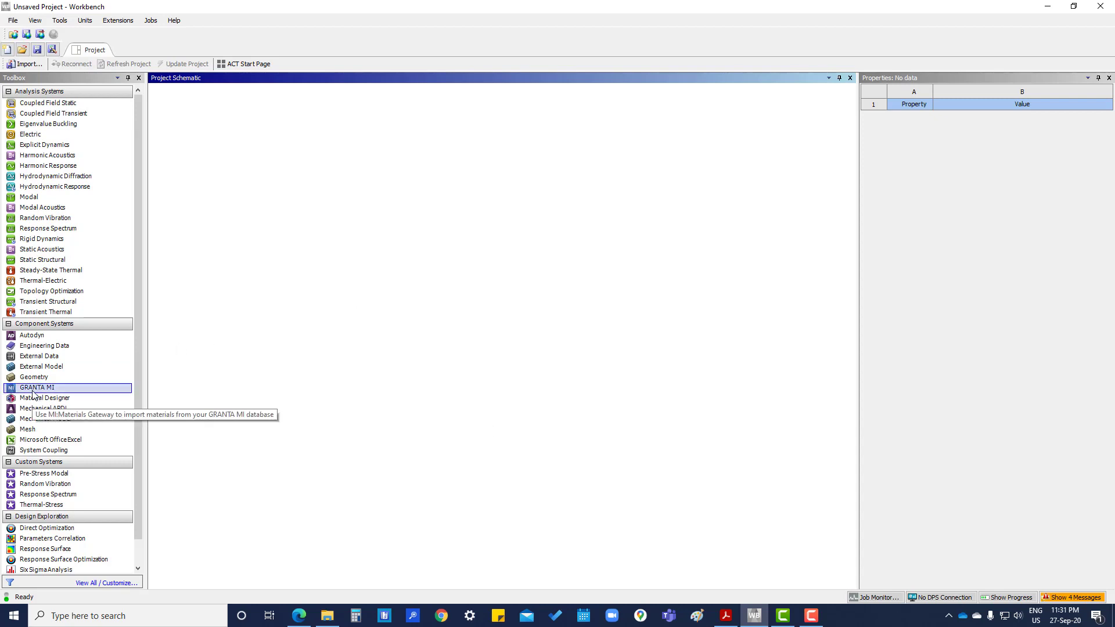
# - Add a Geometry system A and a standalone Mesh system B, then link B to A's geometry cell
pyautogui.moveTo(34, 378); pyautogui.dragTo(214, 140)
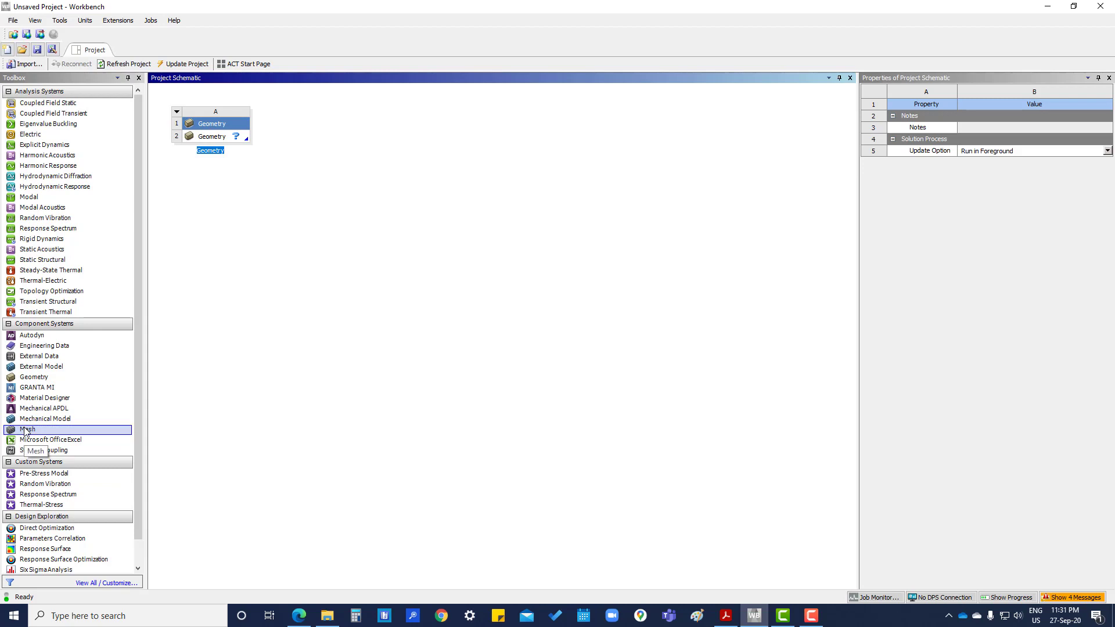
pyautogui.moveTo(25, 432); pyautogui.dragTo(347, 142)
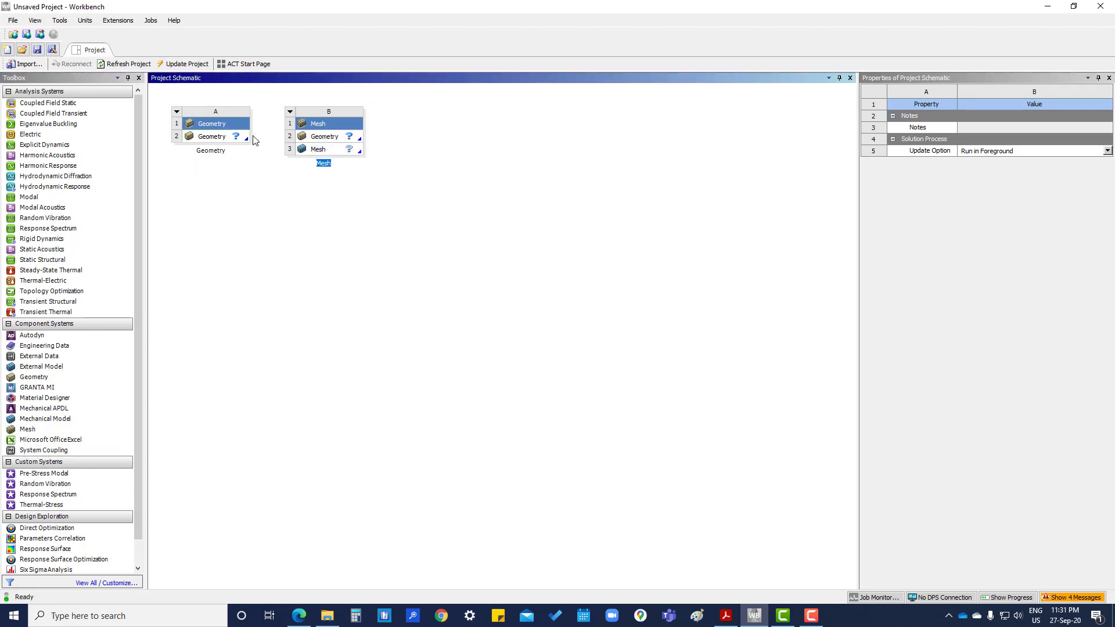
pyautogui.moveTo(233, 136); pyautogui.dragTo(308, 138)
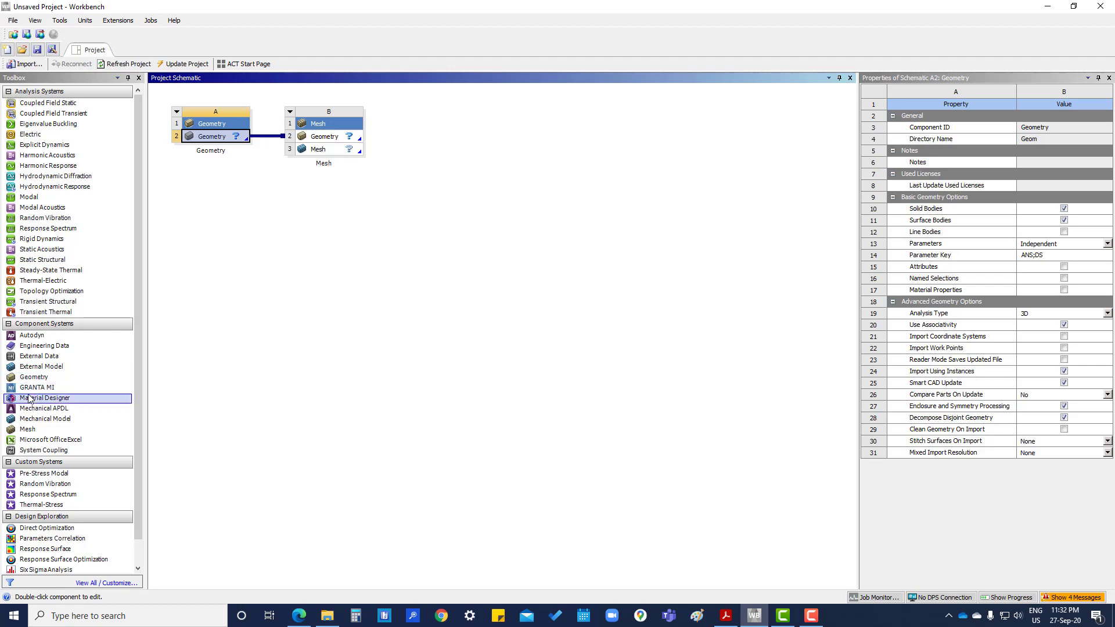
pyautogui.moveTo(29, 430); pyautogui.dragTo(324, 208)
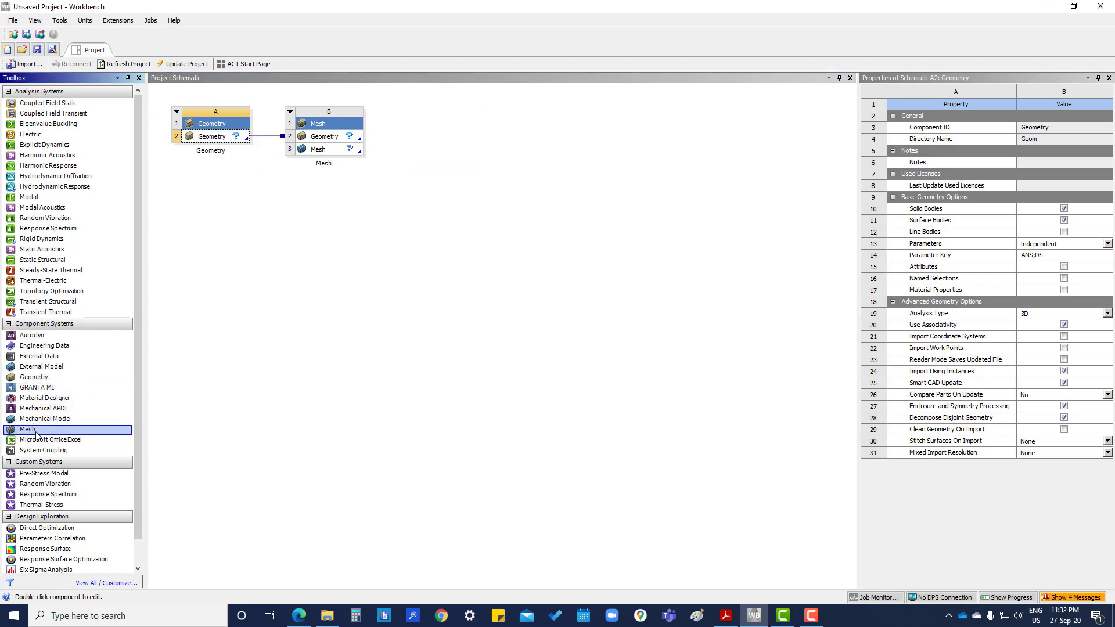
pyautogui.moveTo(27, 430); pyautogui.dragTo(325, 187)
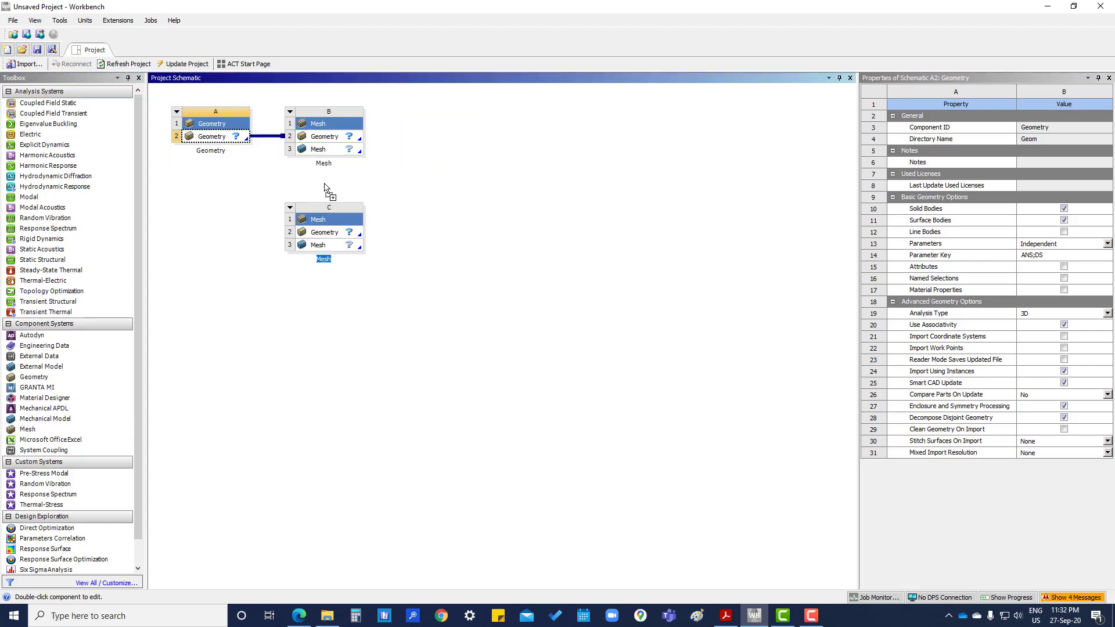
pyautogui.click(248, 259)
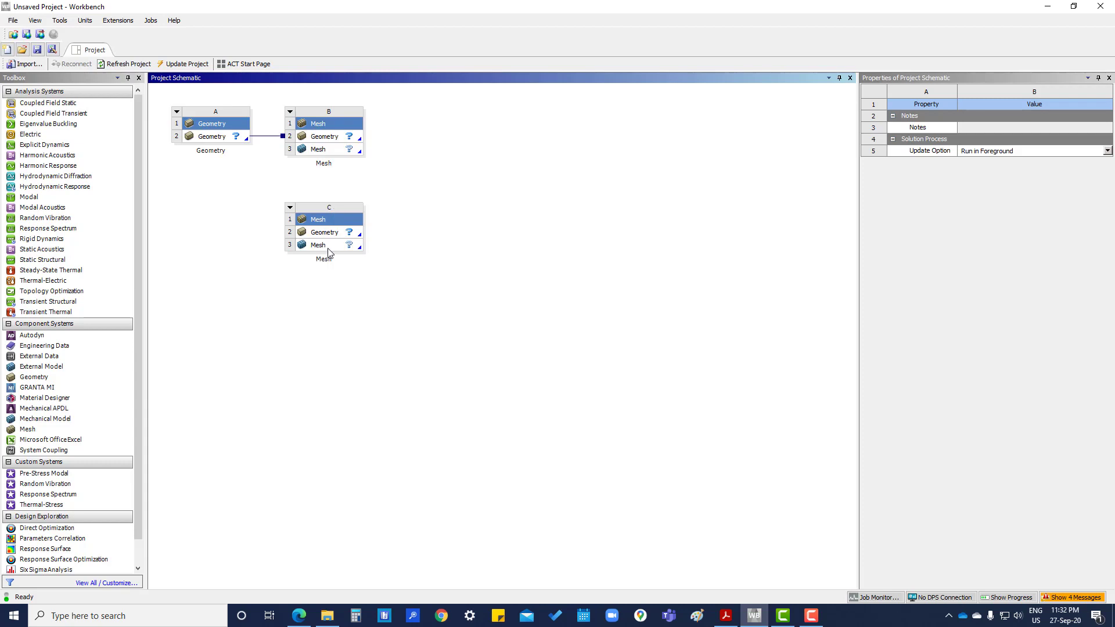
pyautogui.moveTo(225, 140); pyautogui.dragTo(299, 234)
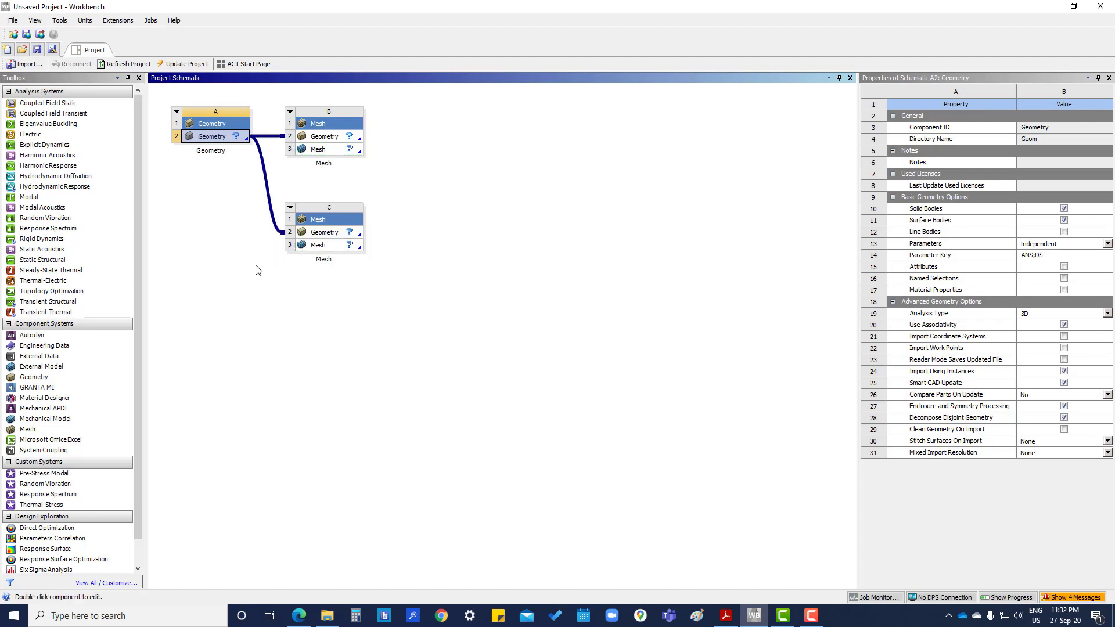
pyautogui.click(298, 306)
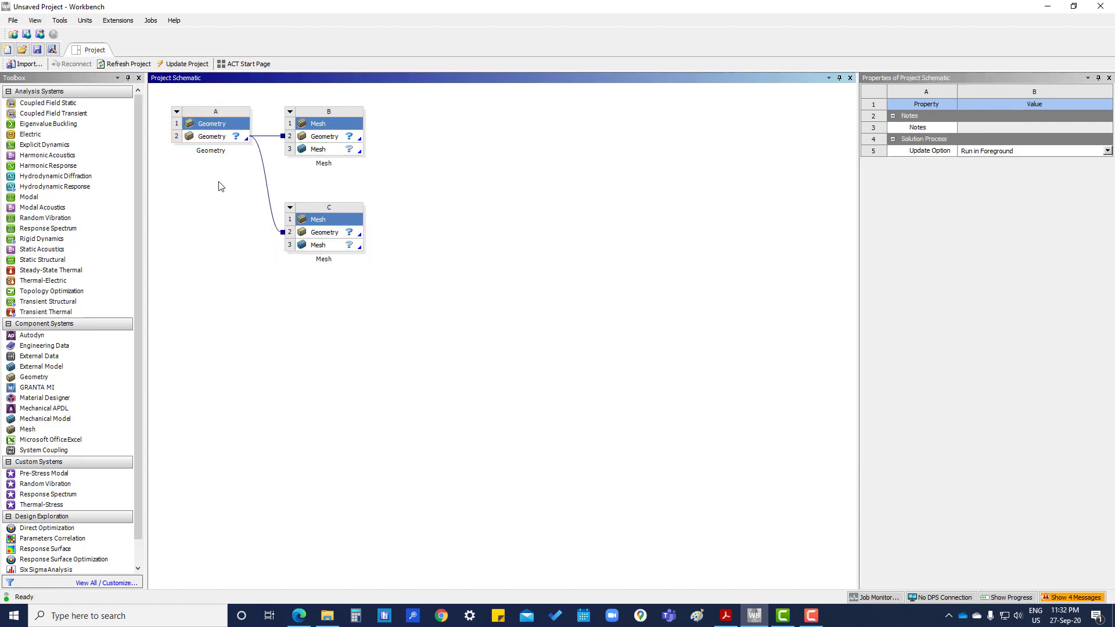
pyautogui.click(290, 207)
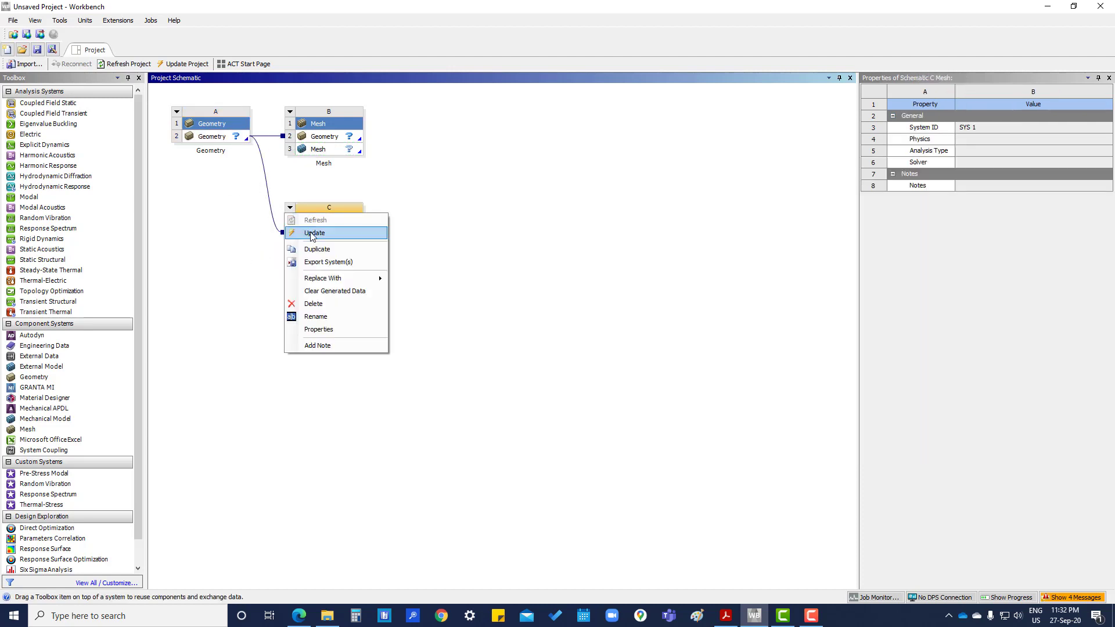
pyautogui.click(314, 304)
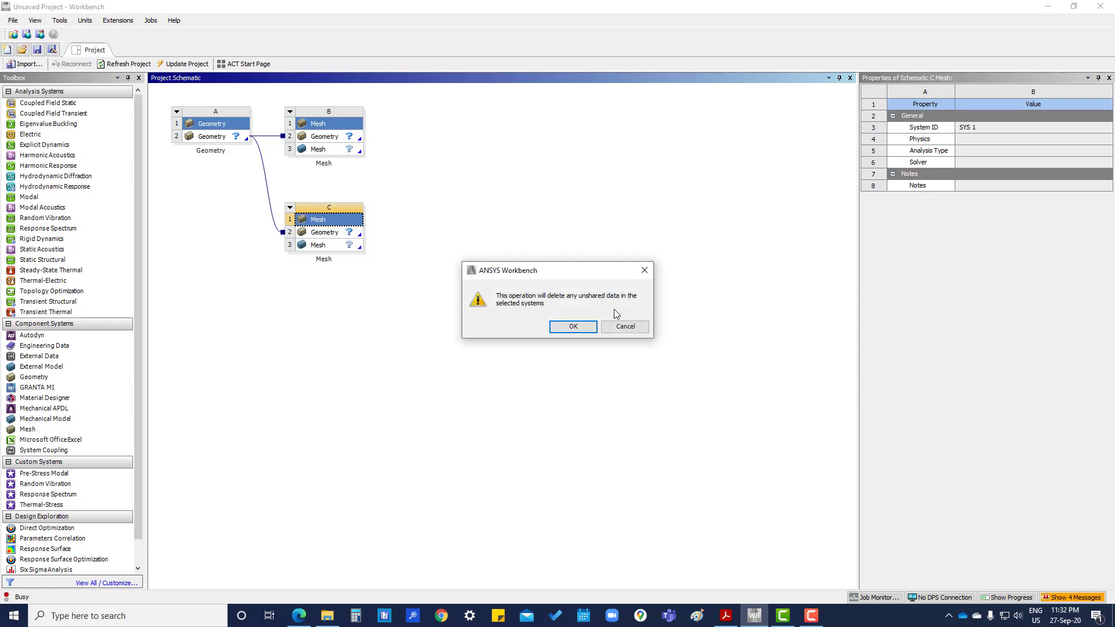
pyautogui.click(573, 326)
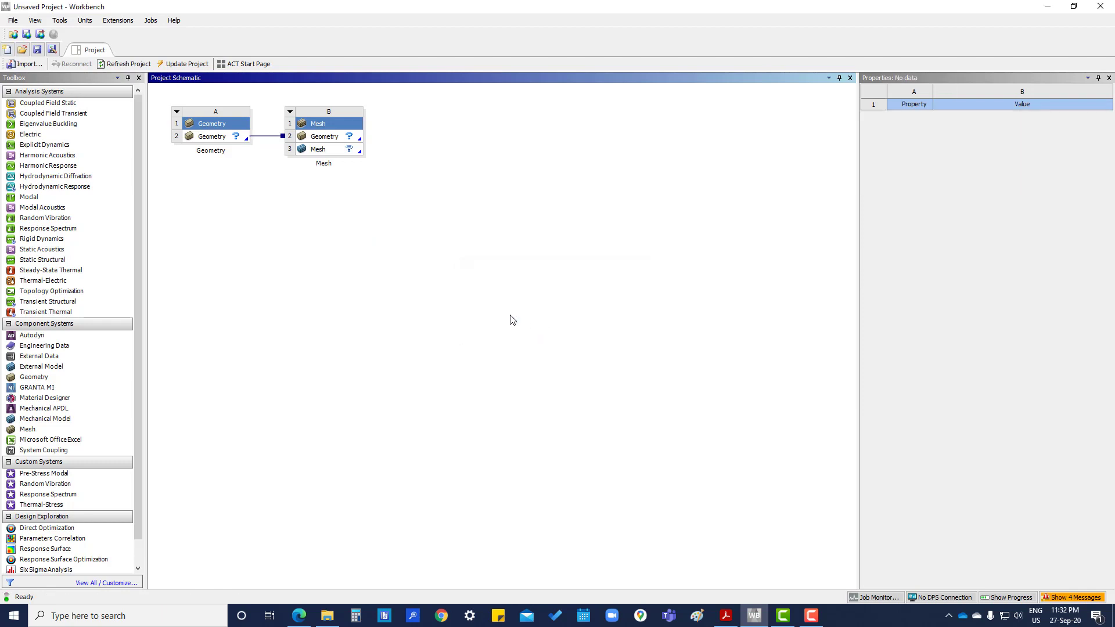
pyautogui.click(232, 138)
# - Import WFOS-CRS-P0001.1.STEP from the Desktop into Geometry cell A2
pyautogui.rightClick(232, 138)
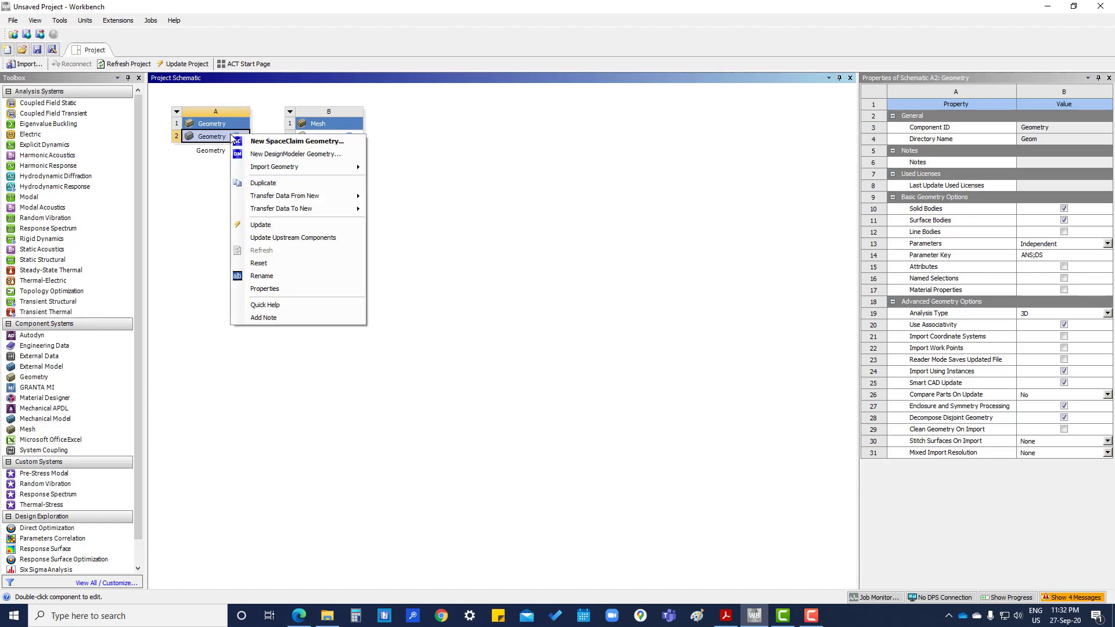
pyautogui.moveTo(260, 169)
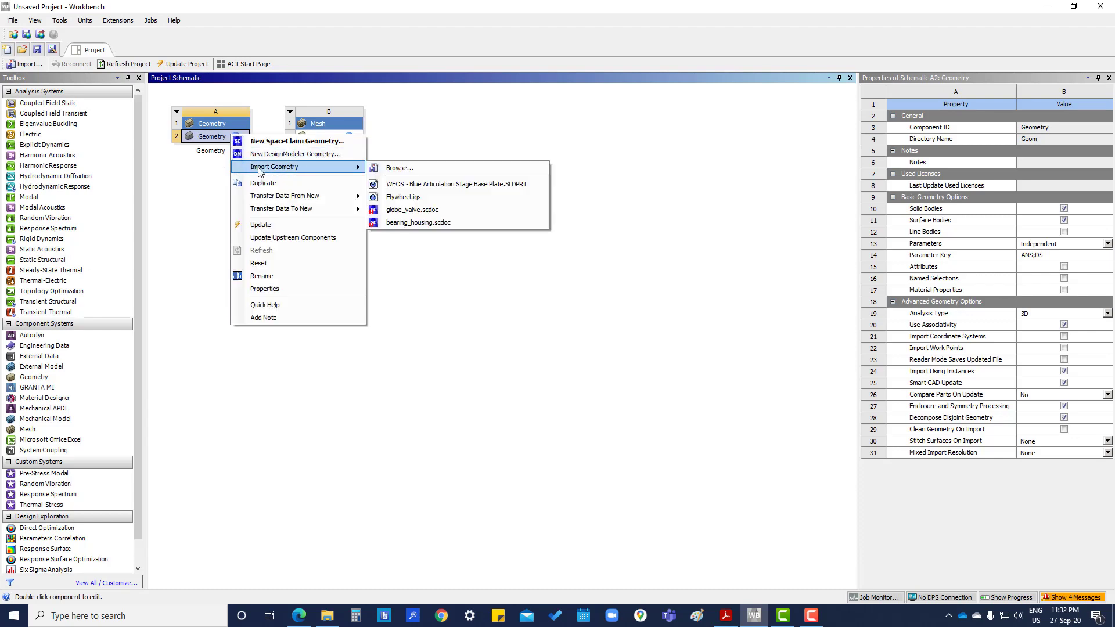
pyautogui.click(433, 168)
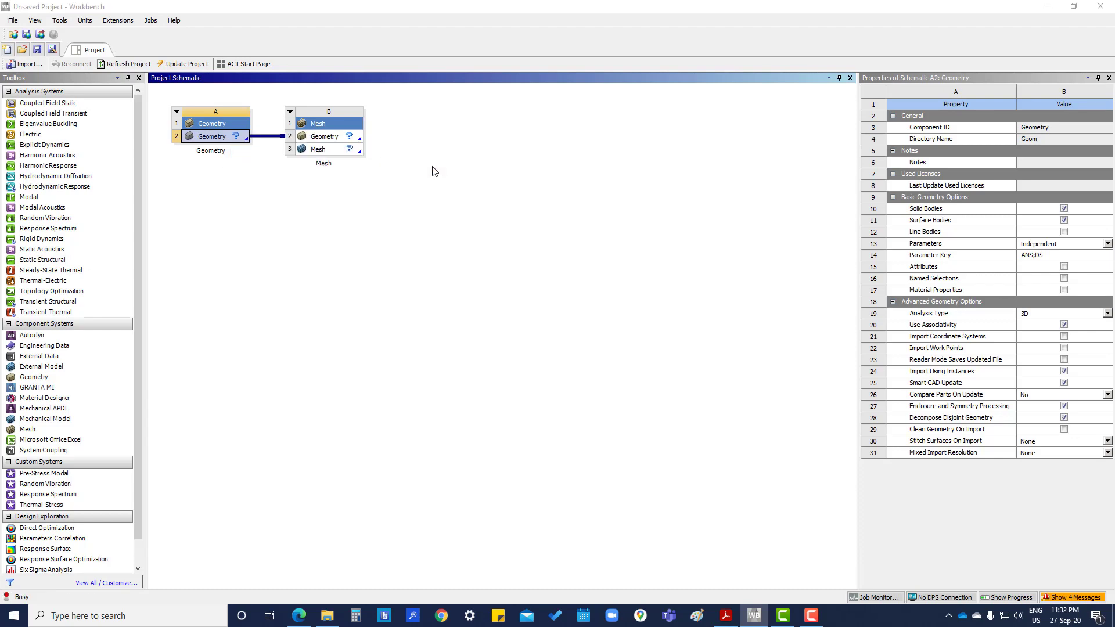
pyautogui.moveTo(101, 194)
pyautogui.mouseDown()
pyautogui.moveTo(108, 139)
pyautogui.moveTo(87, 184)
pyautogui.mouseUp()
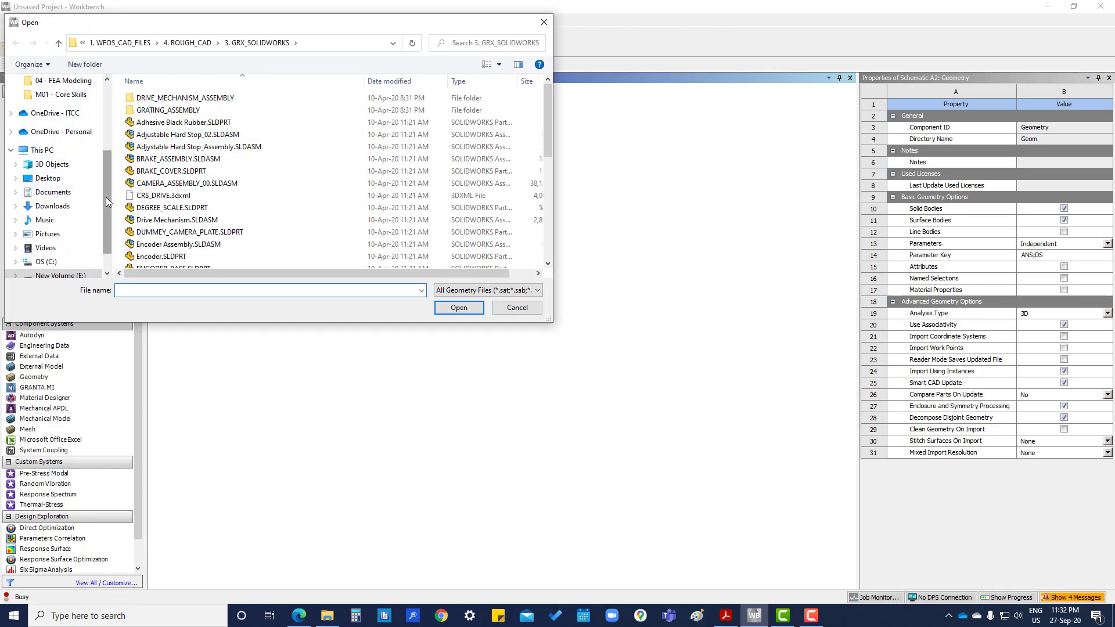
pyautogui.scroll(5, 105, 197)
pyautogui.click(49, 104)
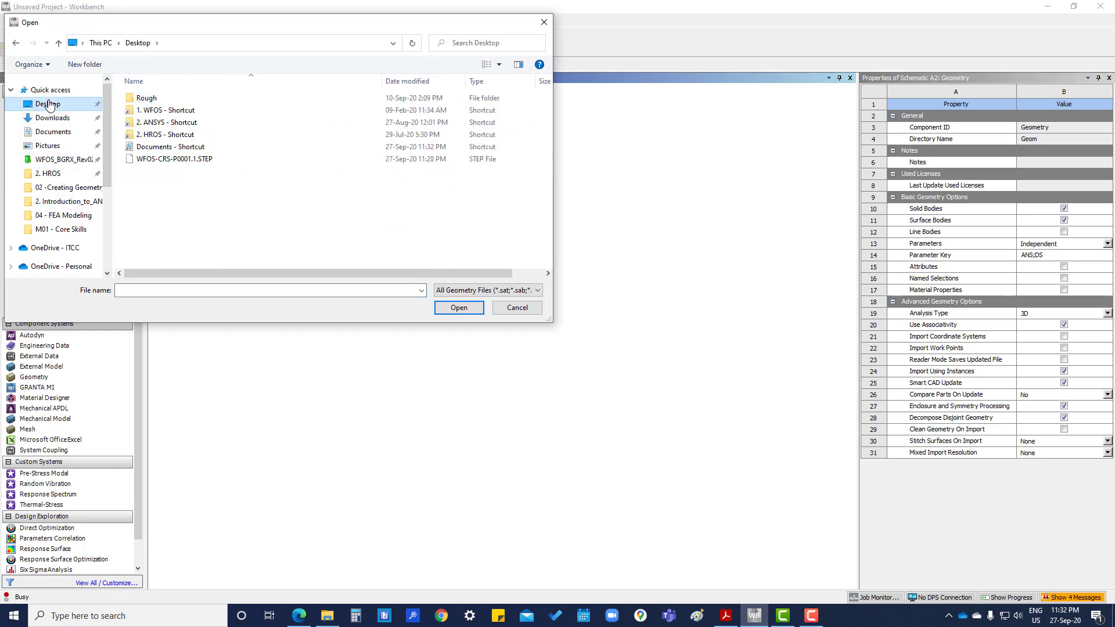
pyautogui.click(164, 160)
pyautogui.click(431, 309)
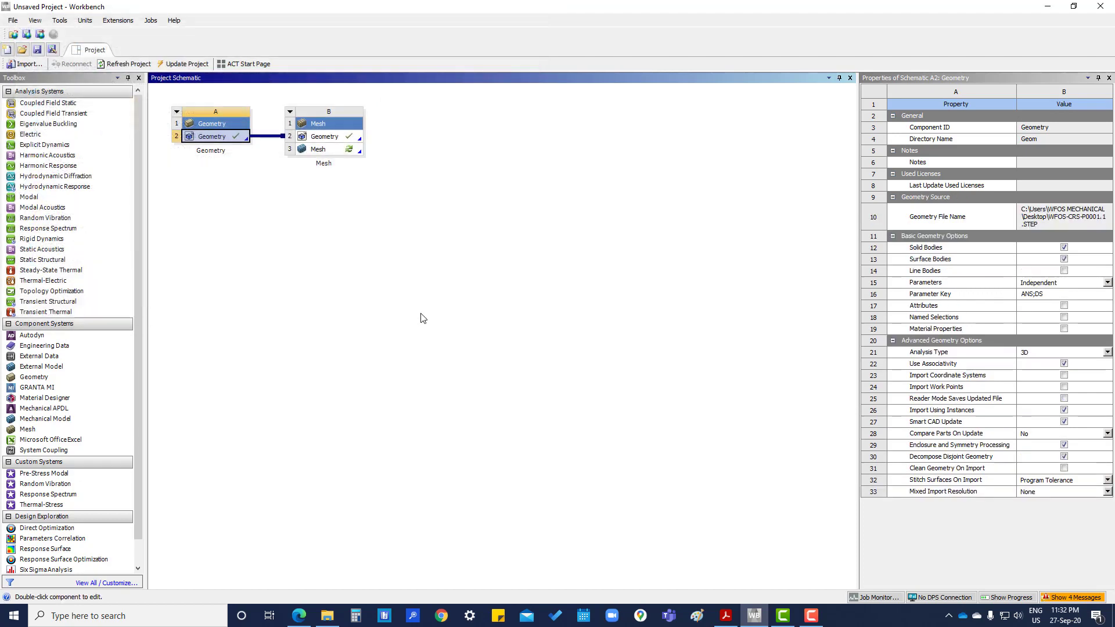
pyautogui.click(234, 197)
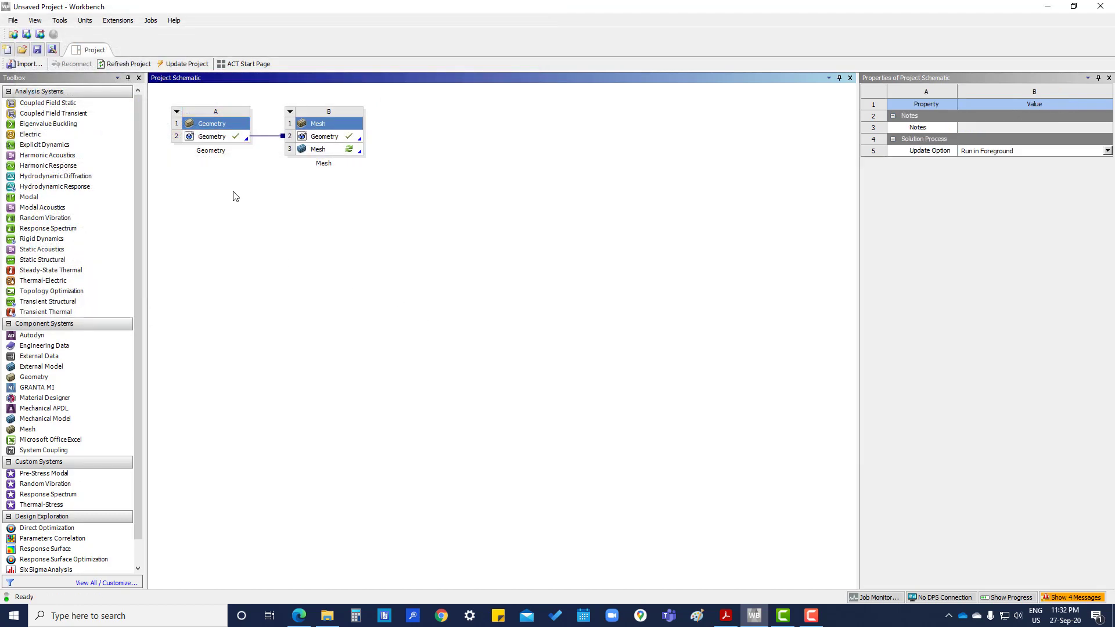
pyautogui.rightClick(223, 138)
# - Open the plate in SpaceClaim, orbit to inspect it, and select then deselect its end face
pyautogui.click(245, 146)
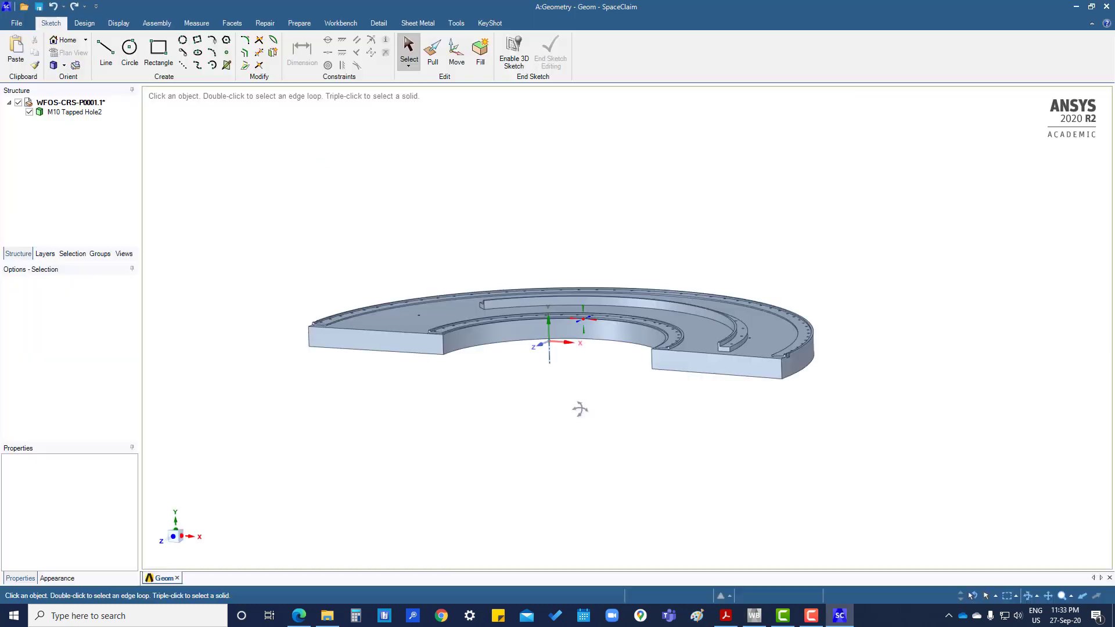
pyautogui.moveTo(580, 408); pyautogui.dragTo(677, 446, button='middle')
pyautogui.moveTo(419, 416); pyautogui.dragTo(360, 316, button='middle')
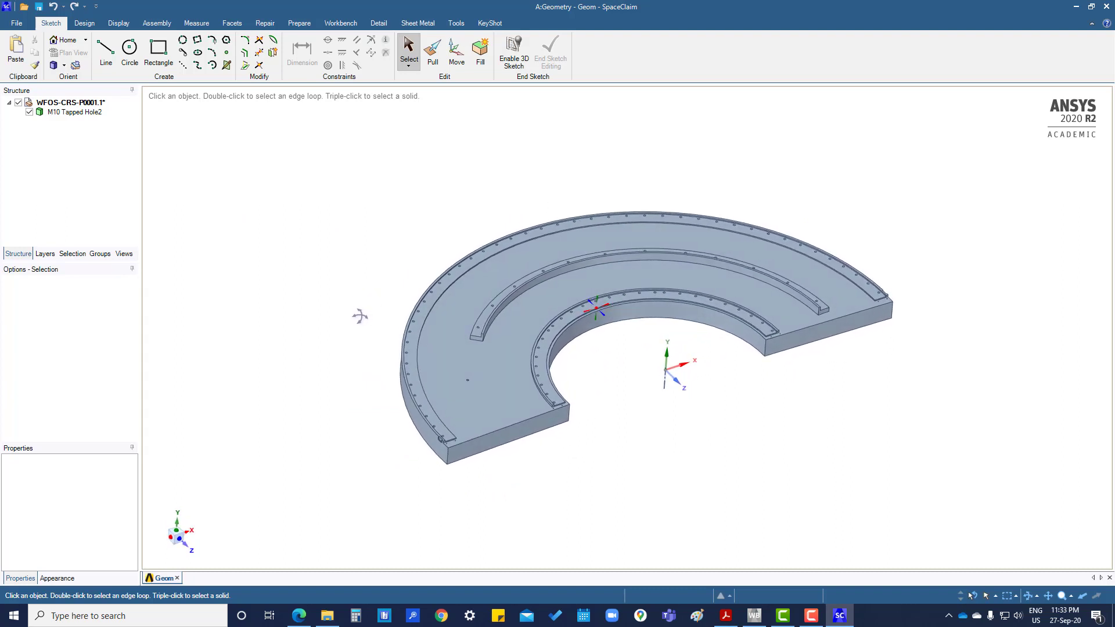
pyautogui.click(854, 326)
pyautogui.click(1022, 118)
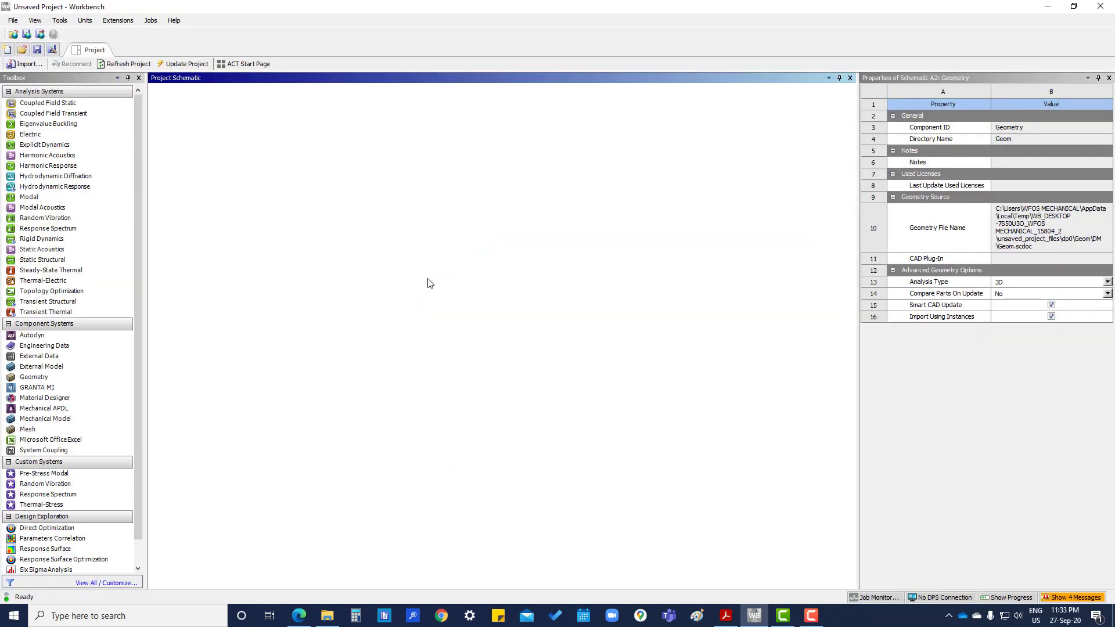
# - Open Mesh B in ANSYS Meshing, confirm Metric (mm) units, and select Mesh in the Outline
pyautogui.click(324, 151)
pyautogui.rightClick(324, 151)
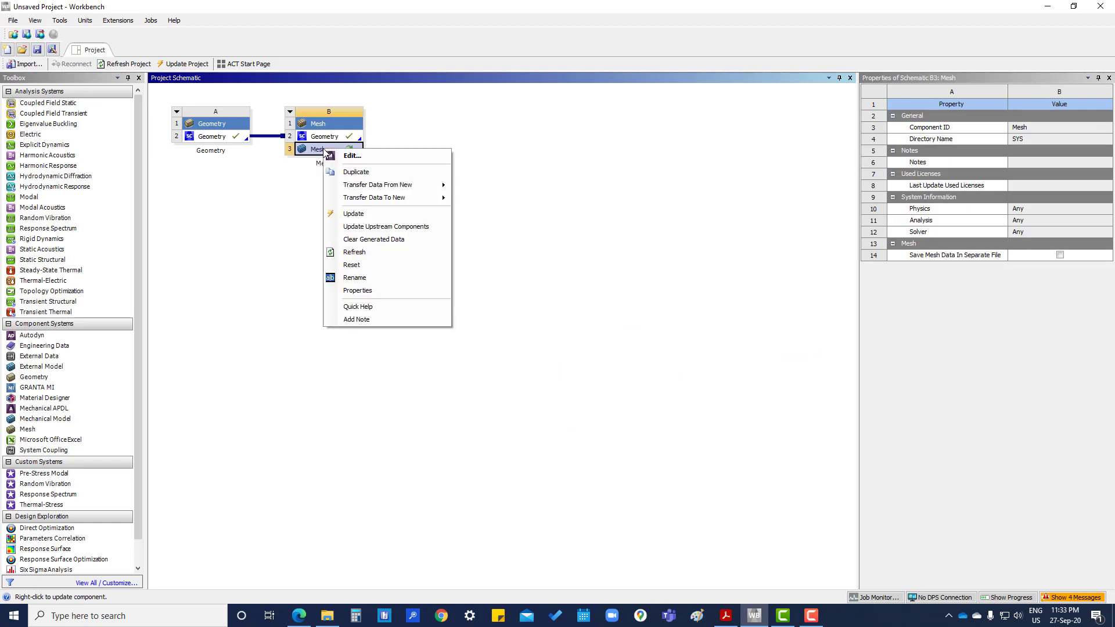
pyautogui.click(346, 157)
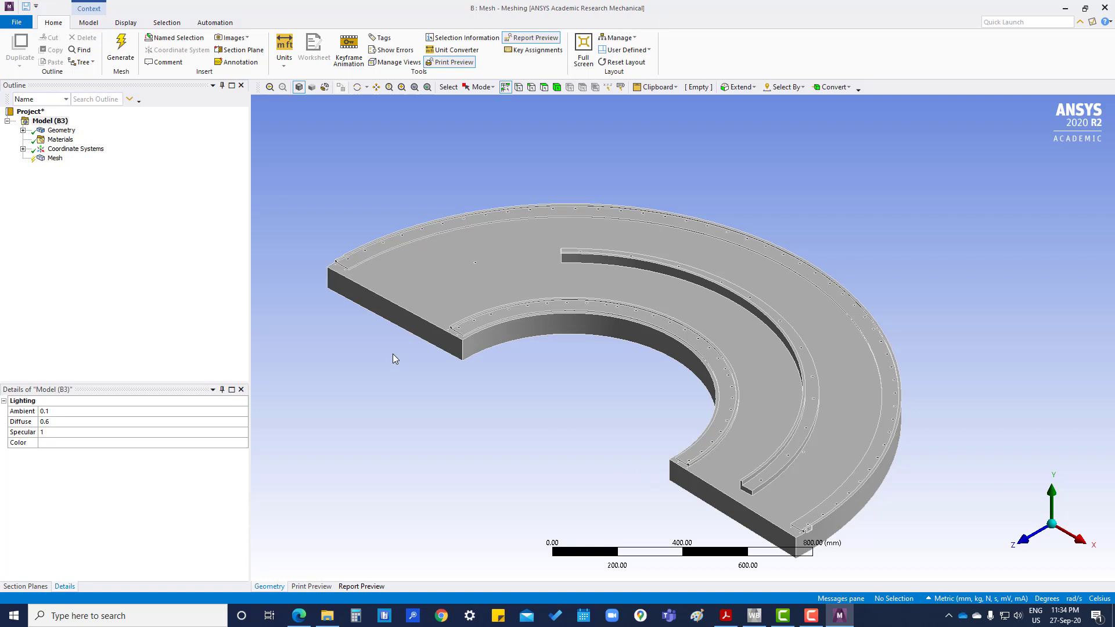
pyautogui.click(284, 67)
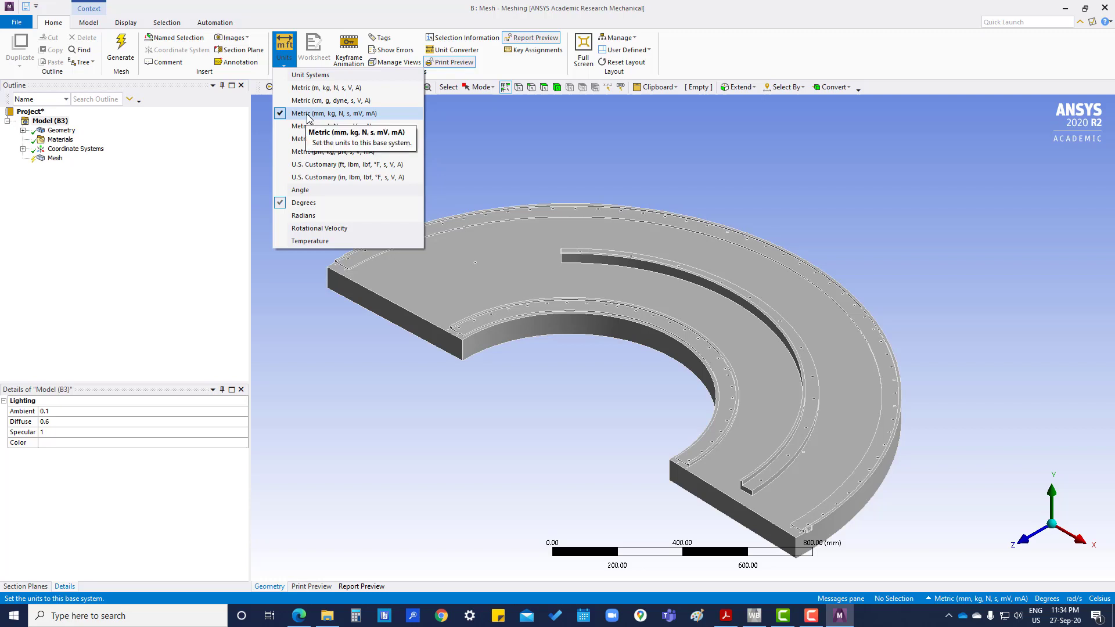
pyautogui.click(391, 431)
pyautogui.click(55, 158)
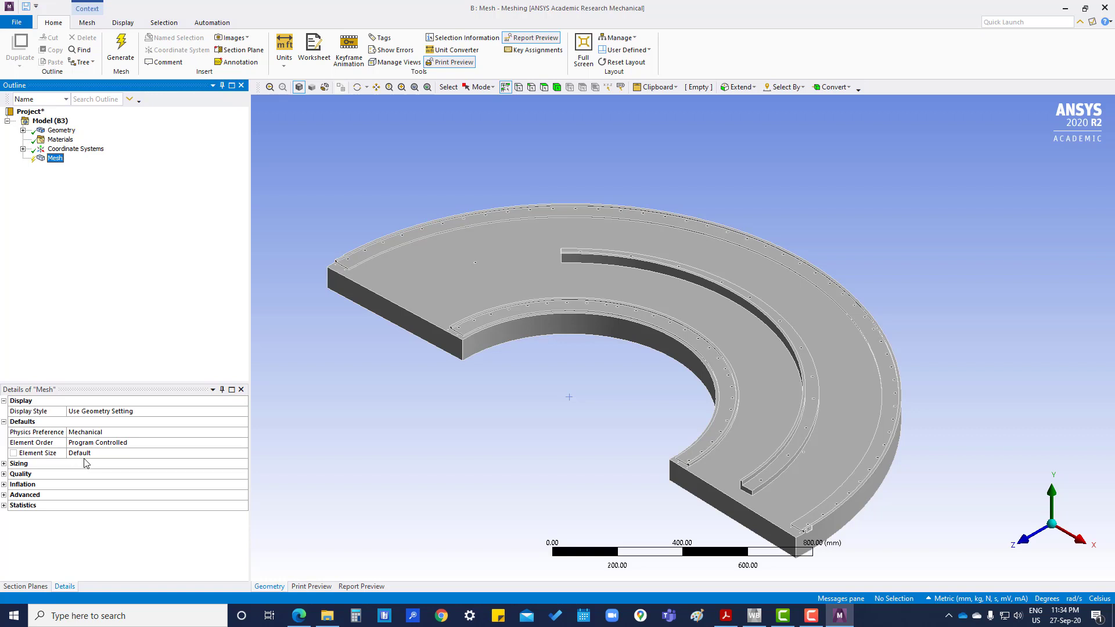
# - Expand the Sizing and Quality groups and set Error Limits to Standard Mechanical
pyautogui.click(123, 432)
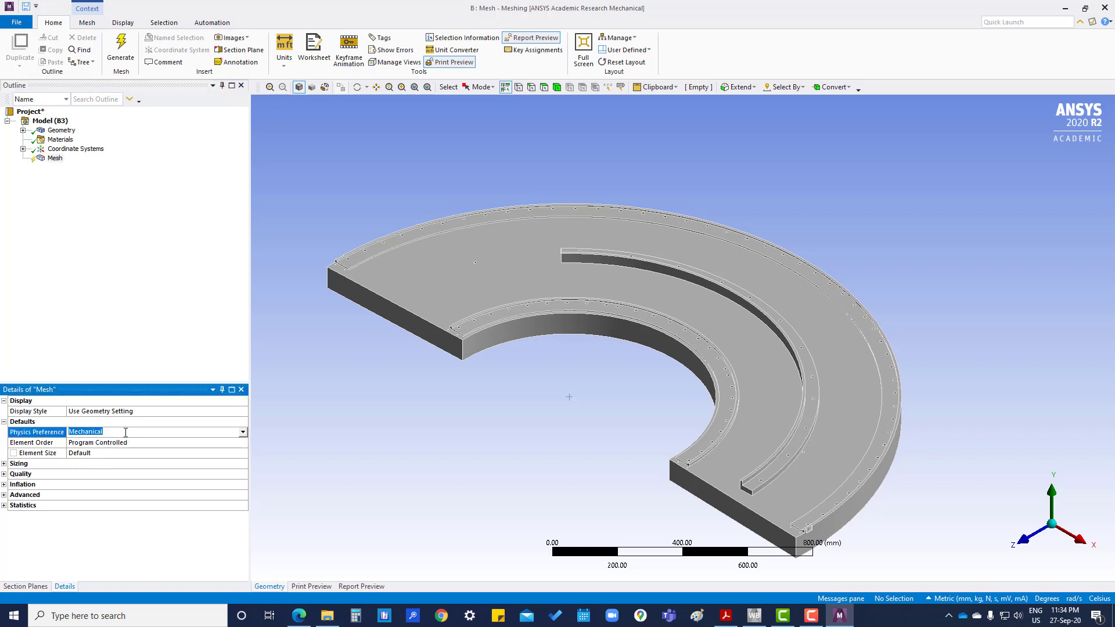
pyautogui.click(4, 464)
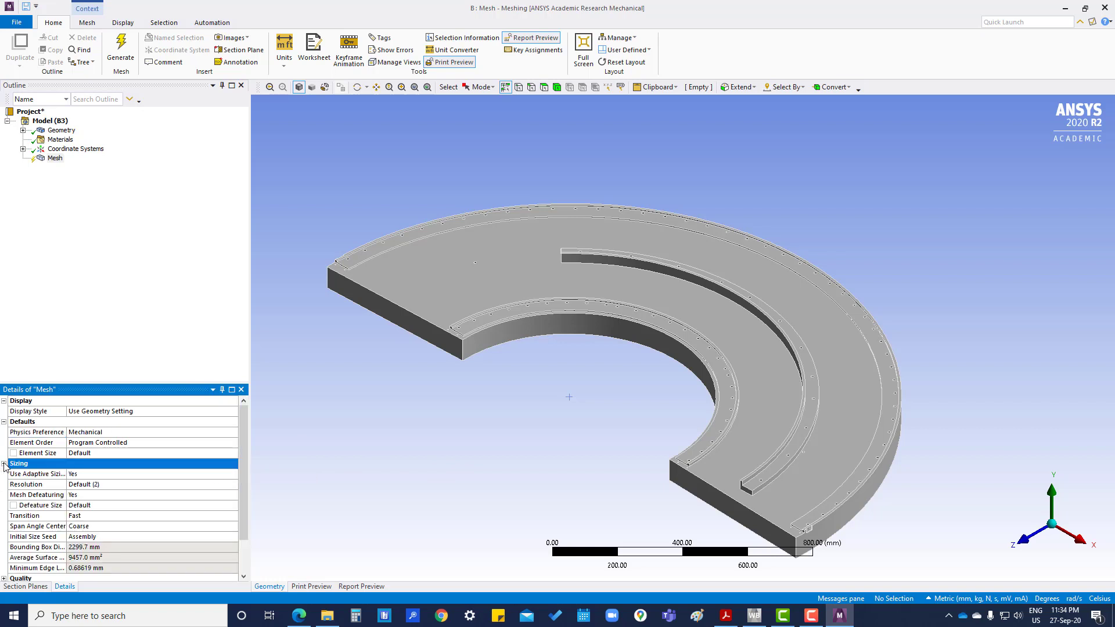
pyautogui.scroll(-2, 10, 479)
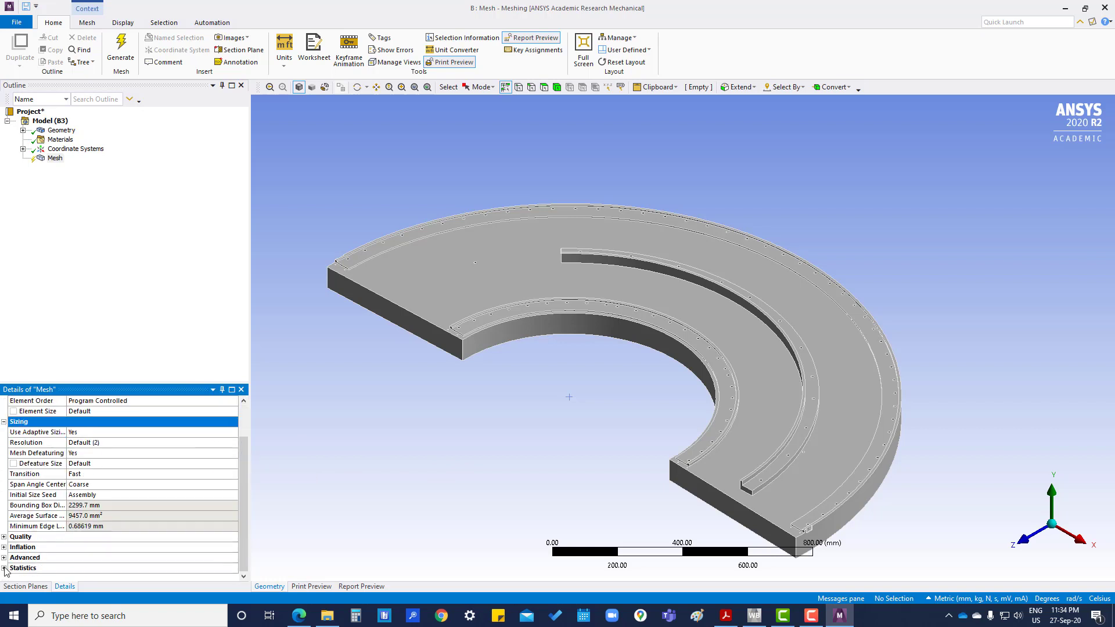
pyautogui.click(3, 537)
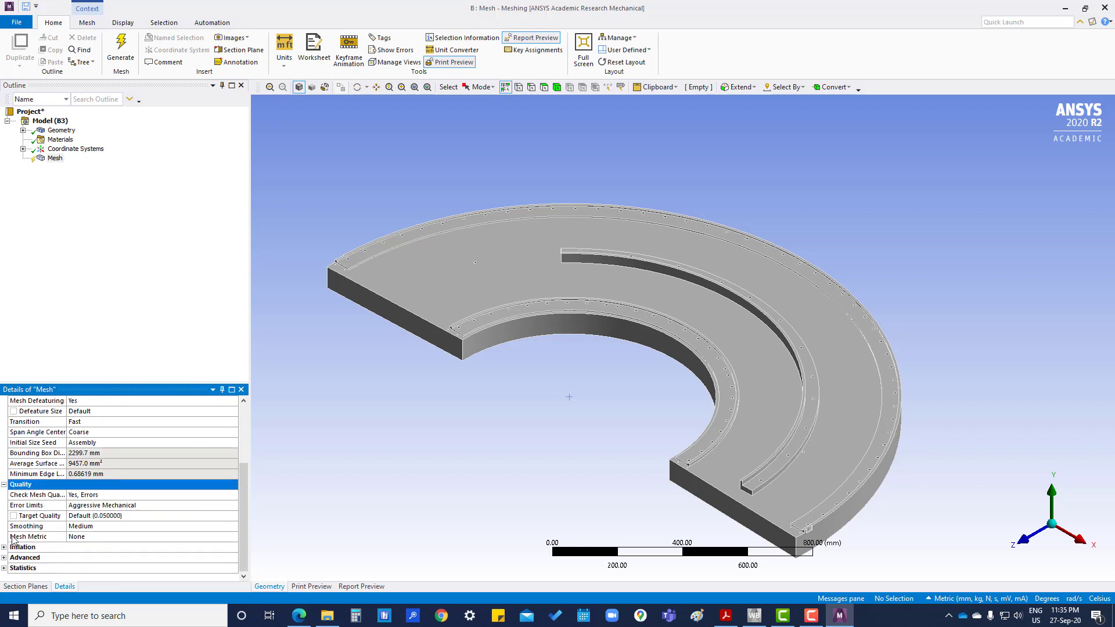
pyautogui.click(199, 507)
pyautogui.click(234, 507)
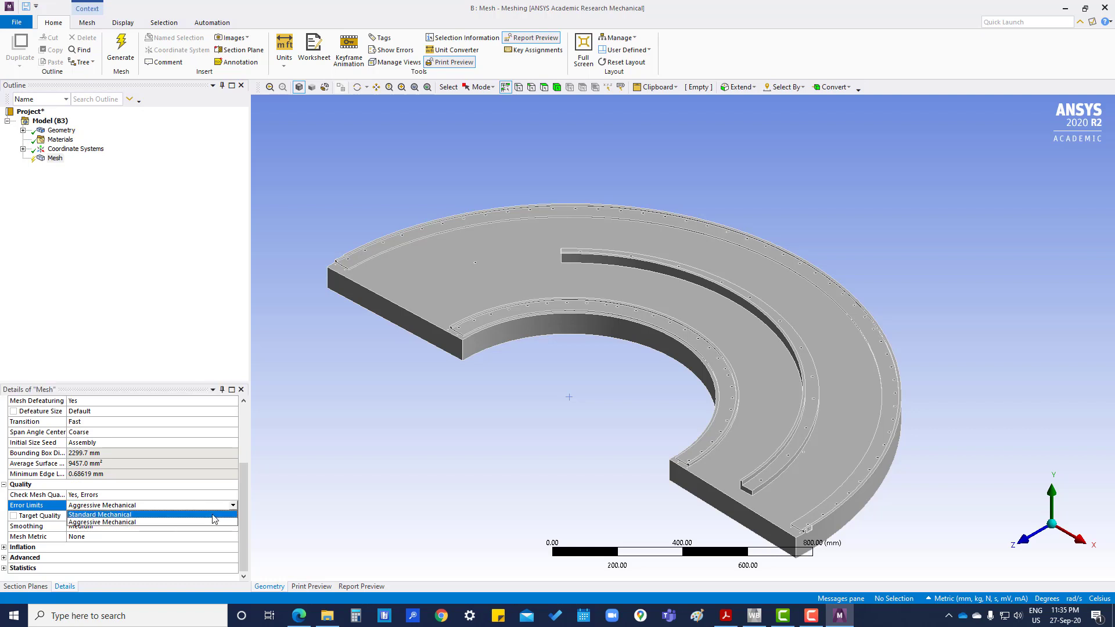
pyautogui.click(100, 514)
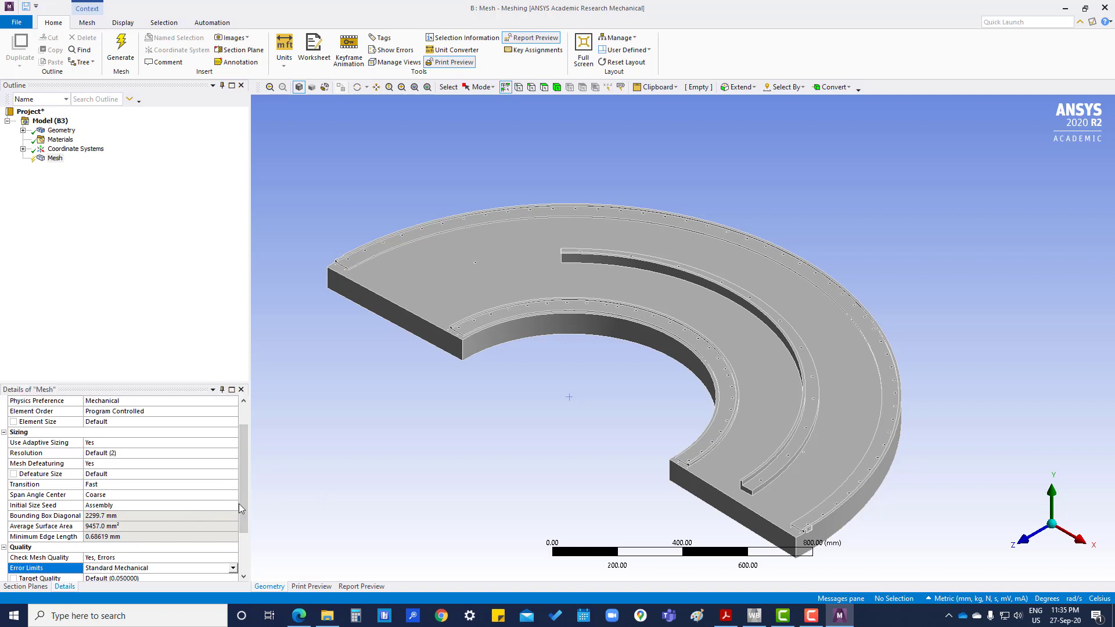
# - Expand the Inflation and Advanced groups and select Statistics in the mesh details
pyautogui.scroll(-2, 196, 510)
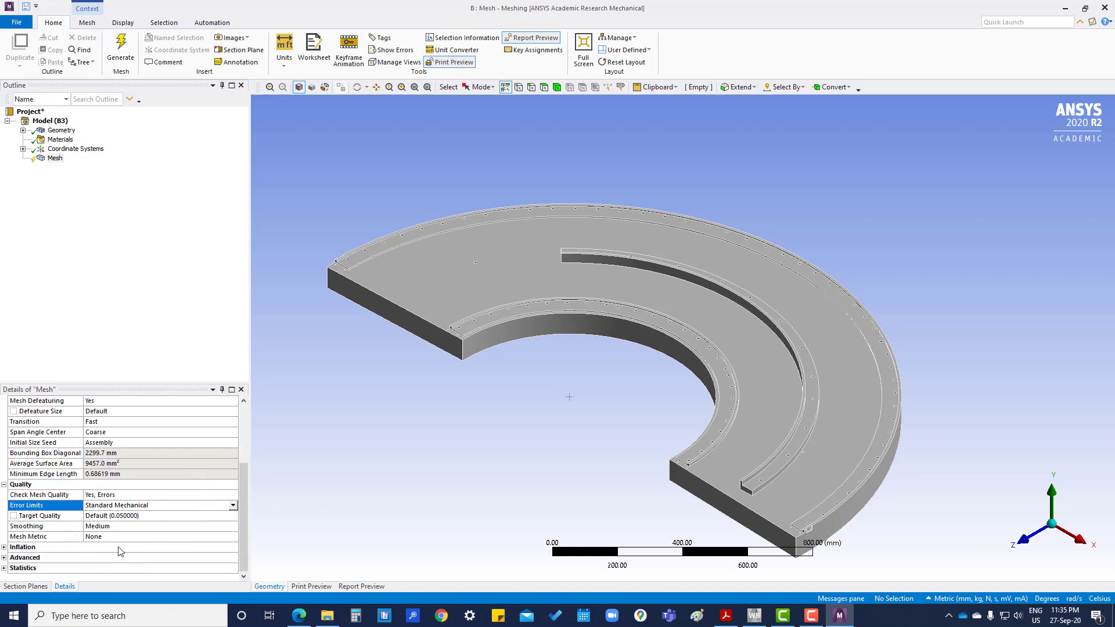
pyautogui.click(4, 547)
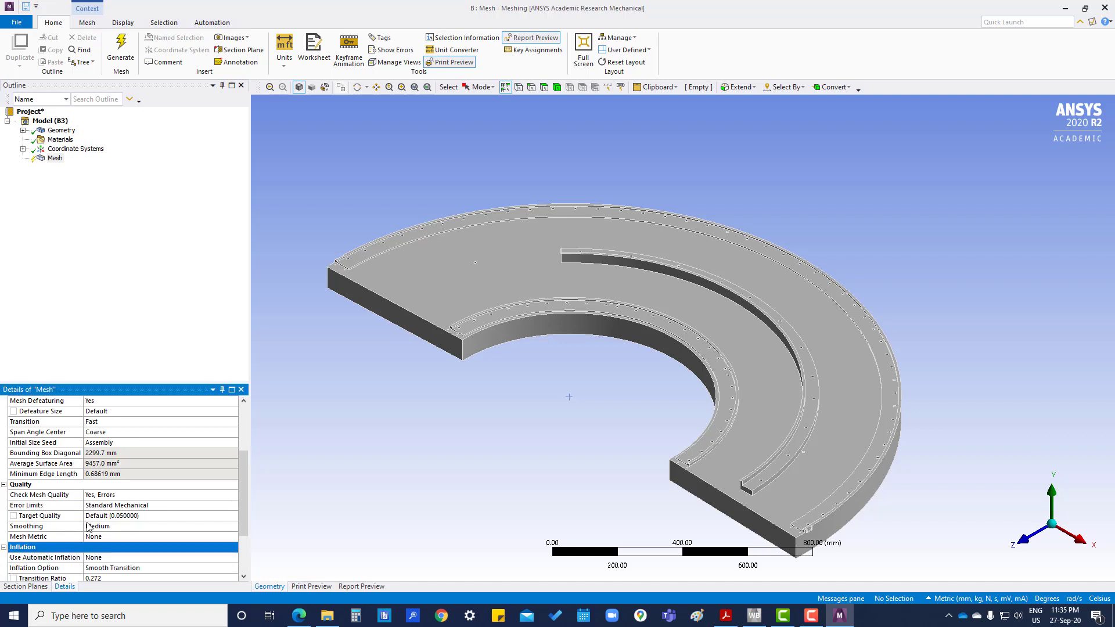
pyautogui.click(4, 547)
pyautogui.click(4, 558)
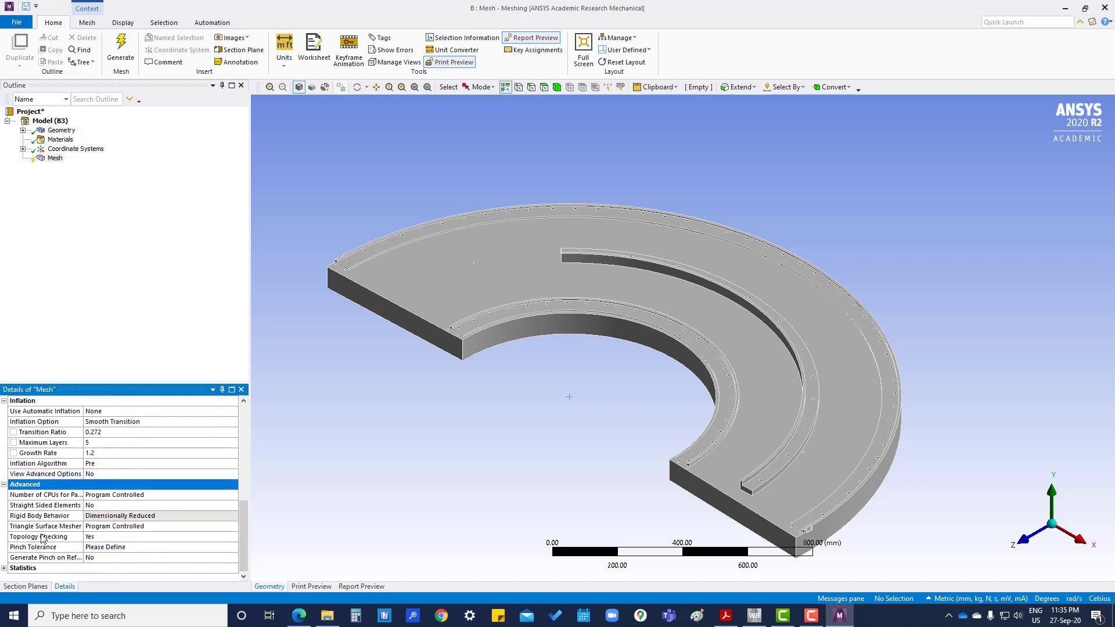
pyautogui.click(7, 569)
pyautogui.scroll(8, 121, 492)
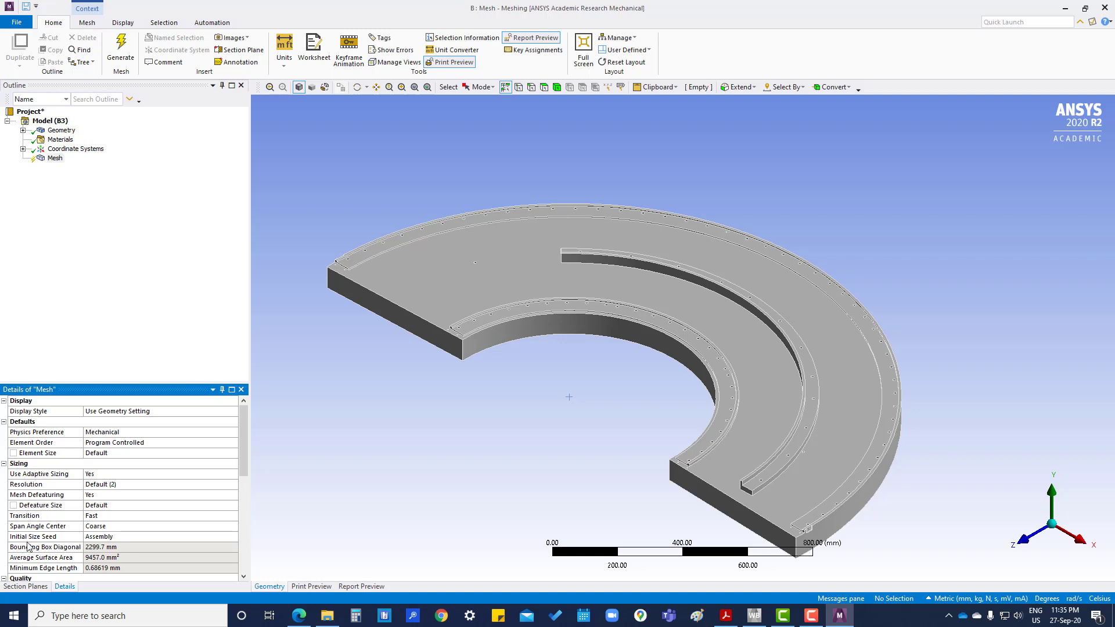
# - Generate the default tetrahedral mesh on the curved plate from the Mesh node
pyautogui.rightClick(54, 161)
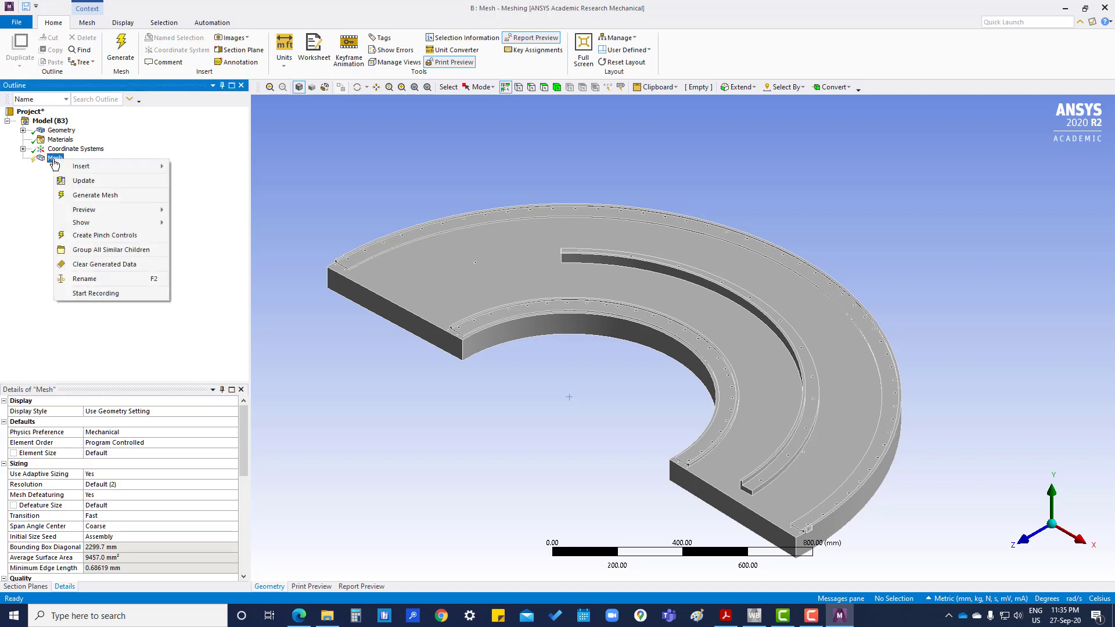
pyautogui.click(85, 198)
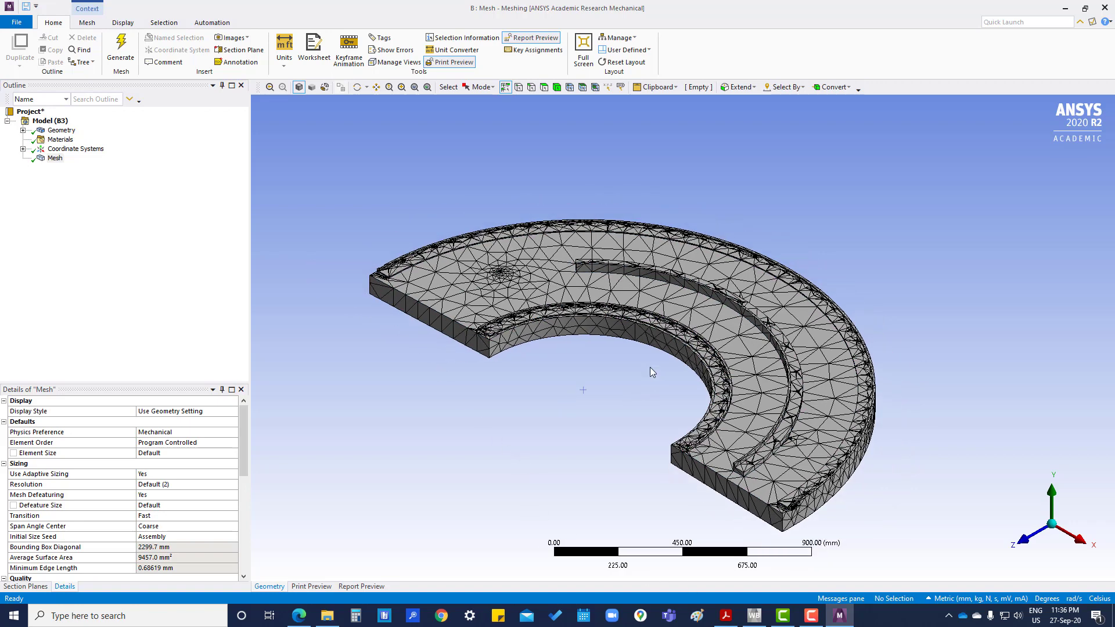
pyautogui.scroll(1, 649, 360)
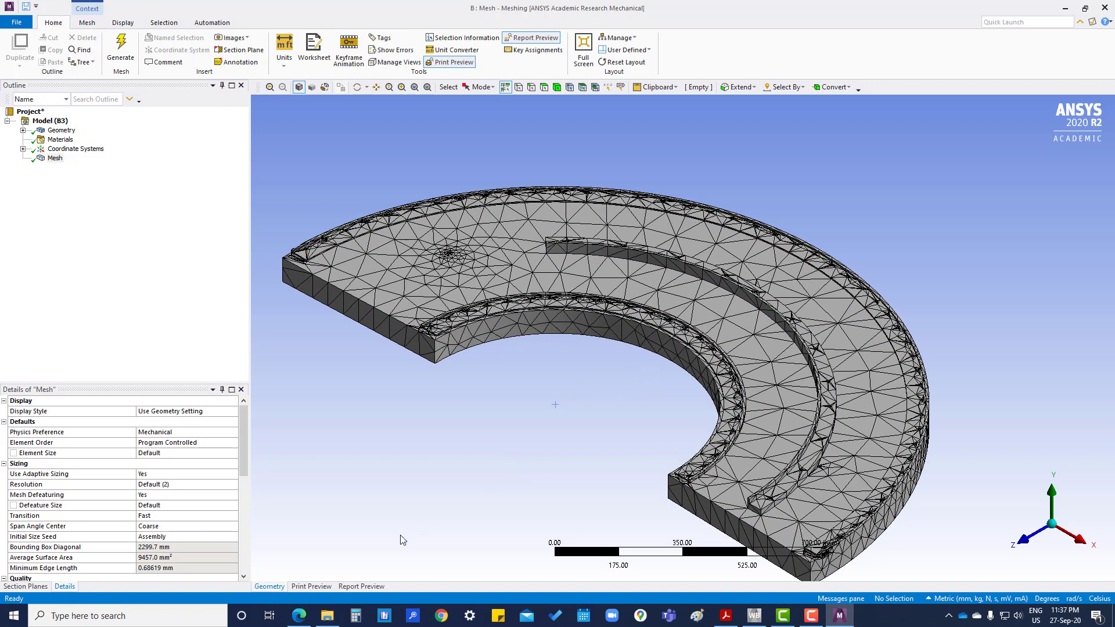
# - Create Section Plane1 with a vertical cut across the plate viewed along the Z axis
pyautogui.click(38, 588)
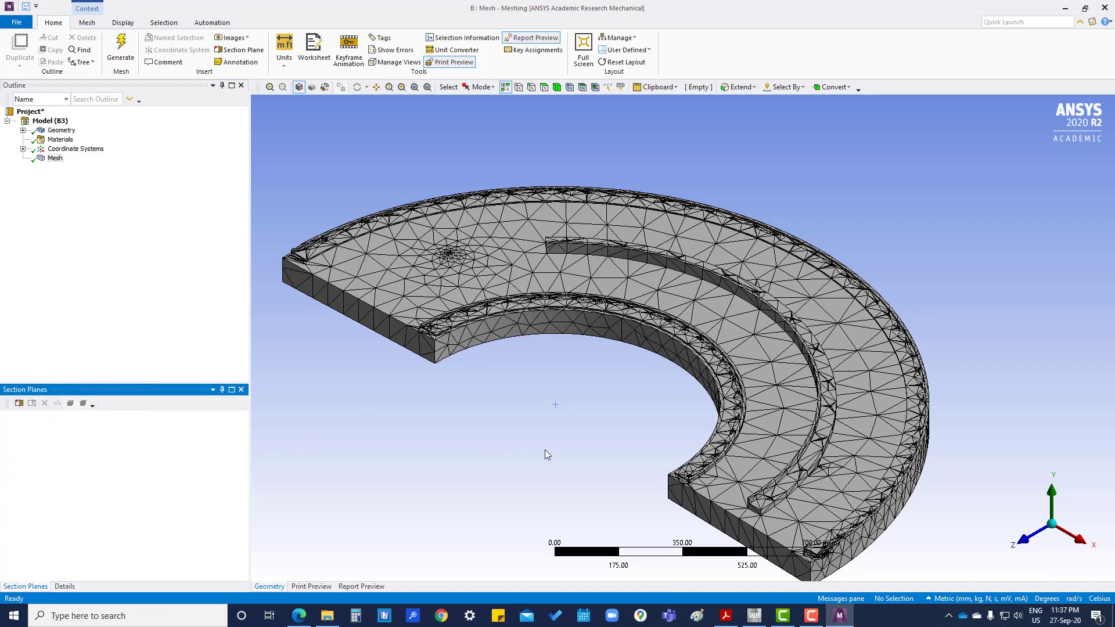
pyautogui.click(1088, 548)
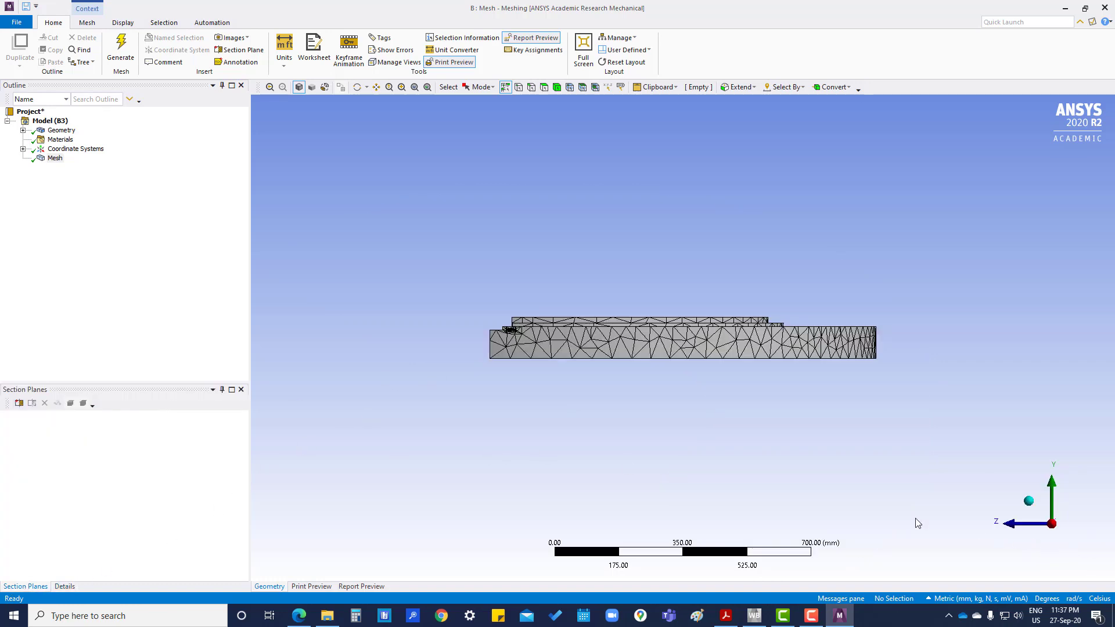
pyautogui.click(1005, 525)
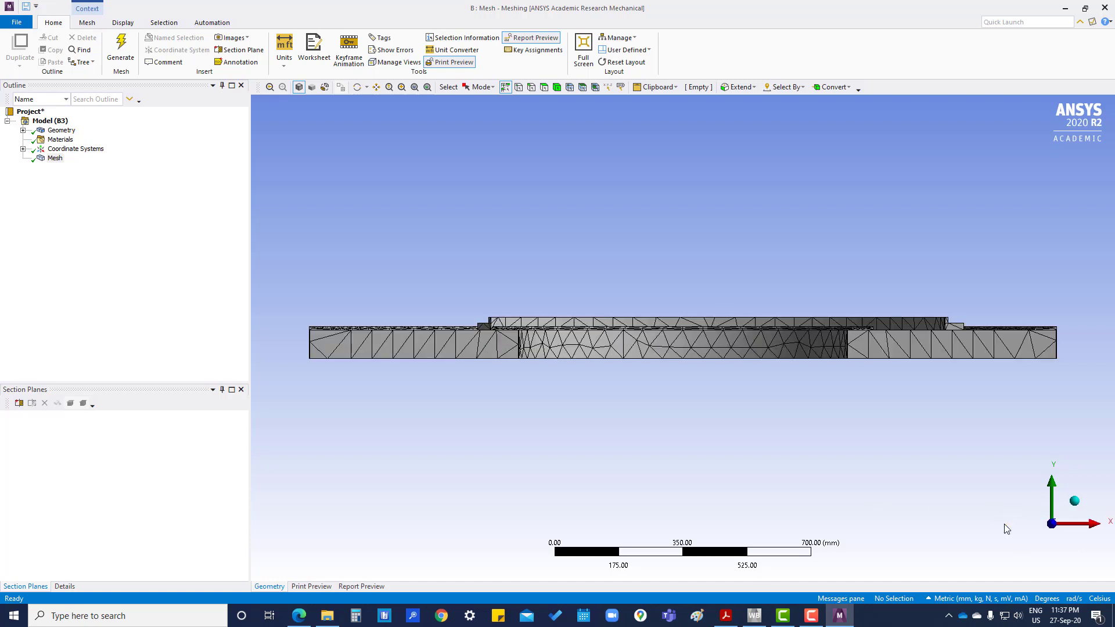
pyautogui.click(19, 402)
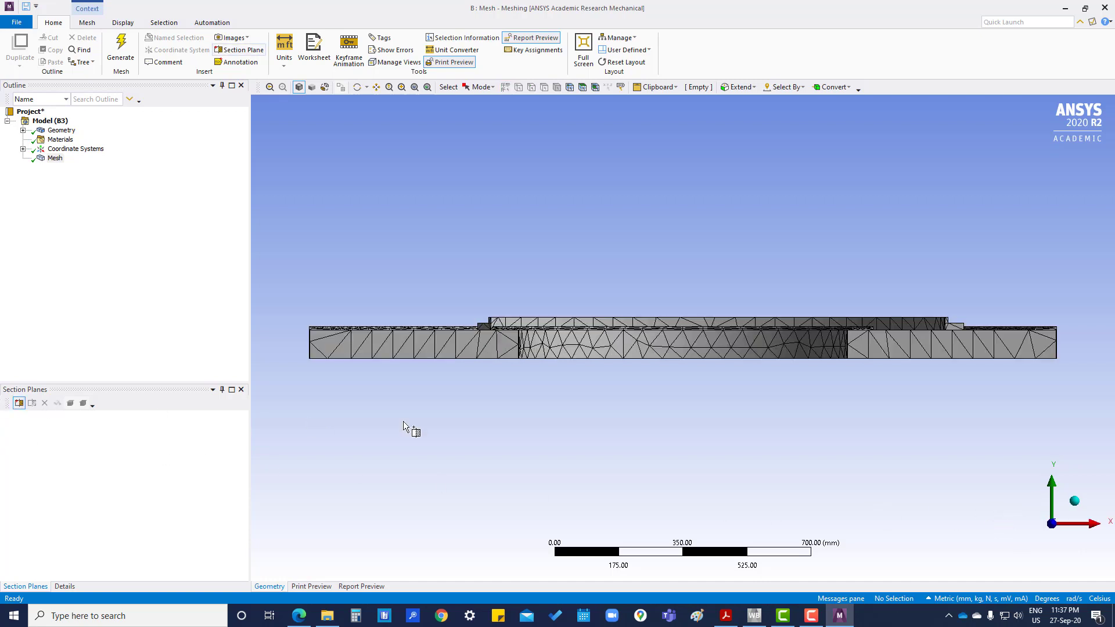
pyautogui.moveTo(671, 347); pyautogui.dragTo(664, 396)
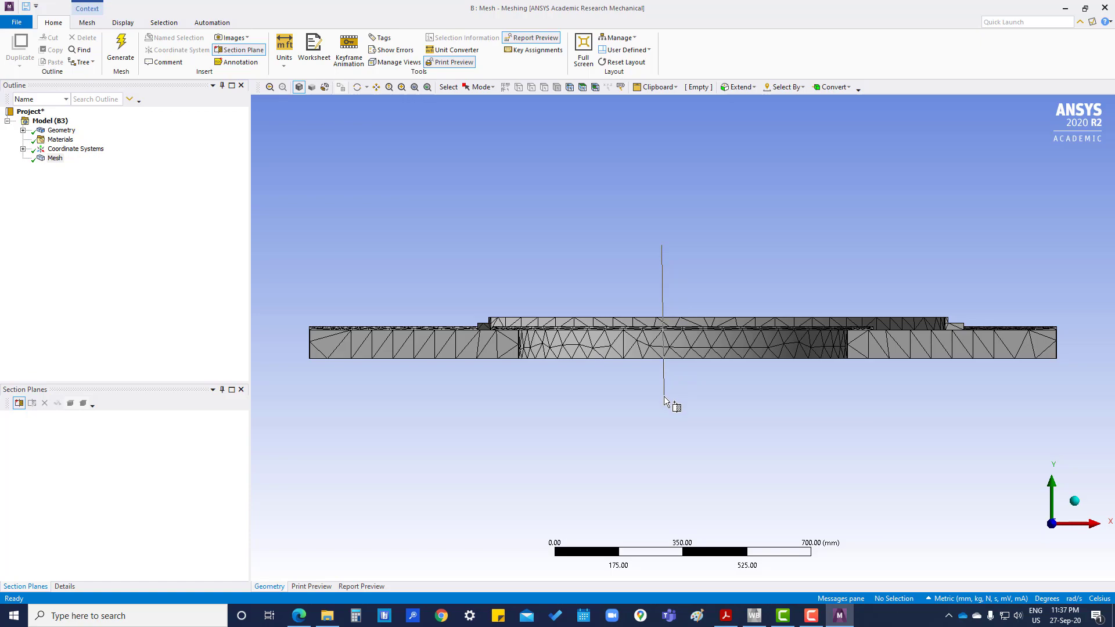
# - Zoom into the cut region and turn on Show Whole Elements for the section
pyautogui.moveTo(747, 372); pyautogui.dragTo(712, 356)
pyautogui.scroll(-2, 720, 342)
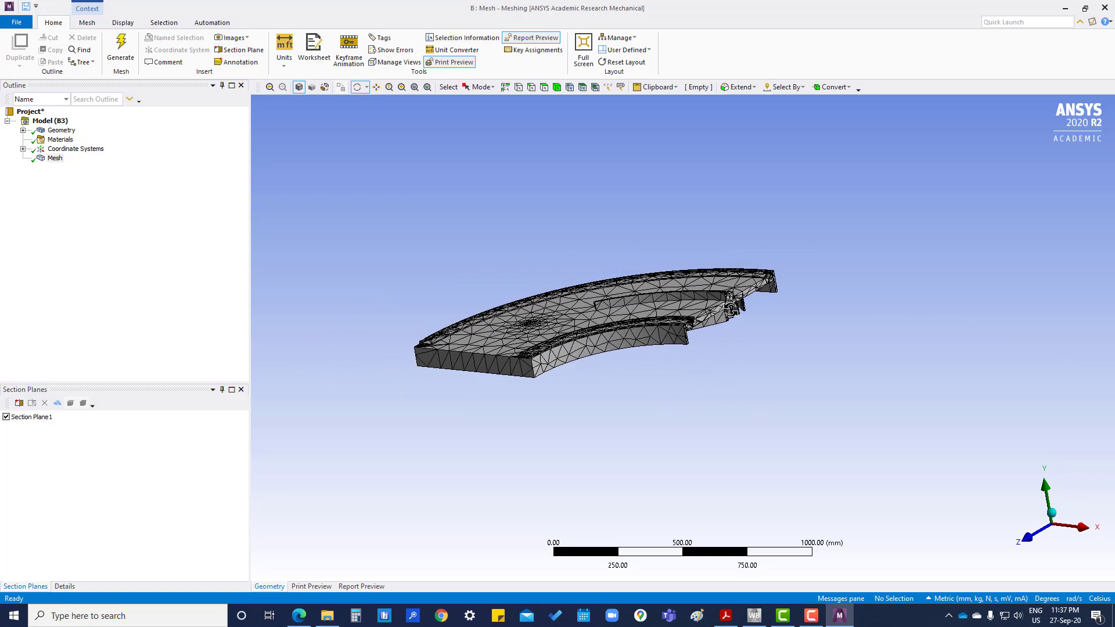
pyautogui.scroll(5, 731, 311)
pyautogui.scroll(8, 750, 328)
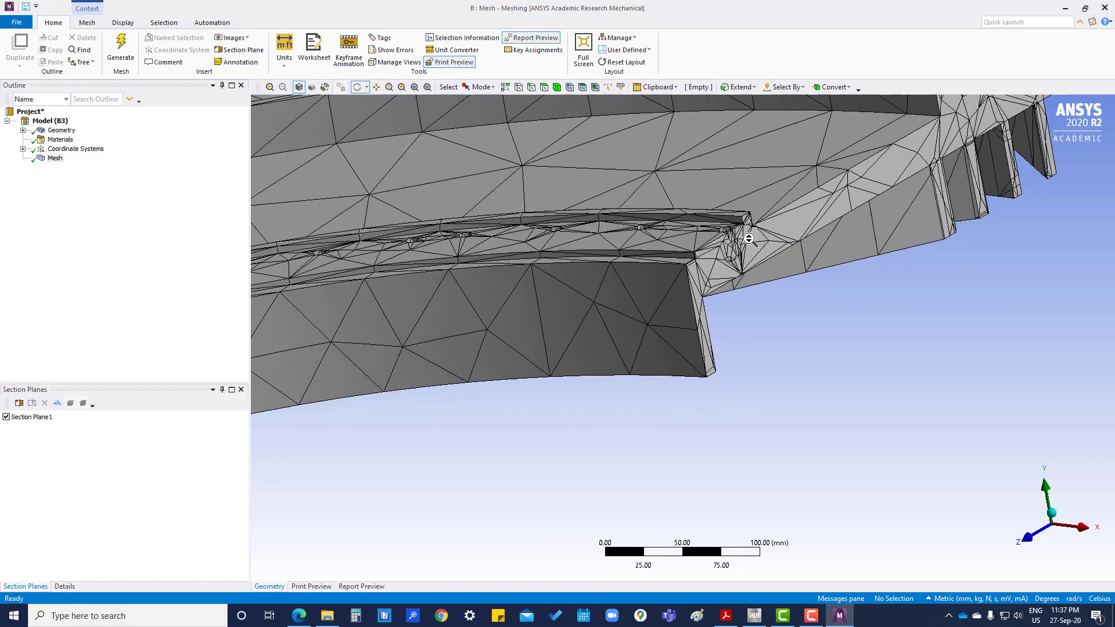
pyautogui.scroll(1, 766, 297)
pyautogui.keyDown('ctrl'); pyautogui.moveTo(795, 288); pyautogui.dragTo(566, 432, button='middle'); pyautogui.keyUp('ctrl')
pyautogui.scroll(2, 823, 259)
pyautogui.scroll(-1, 823, 259)
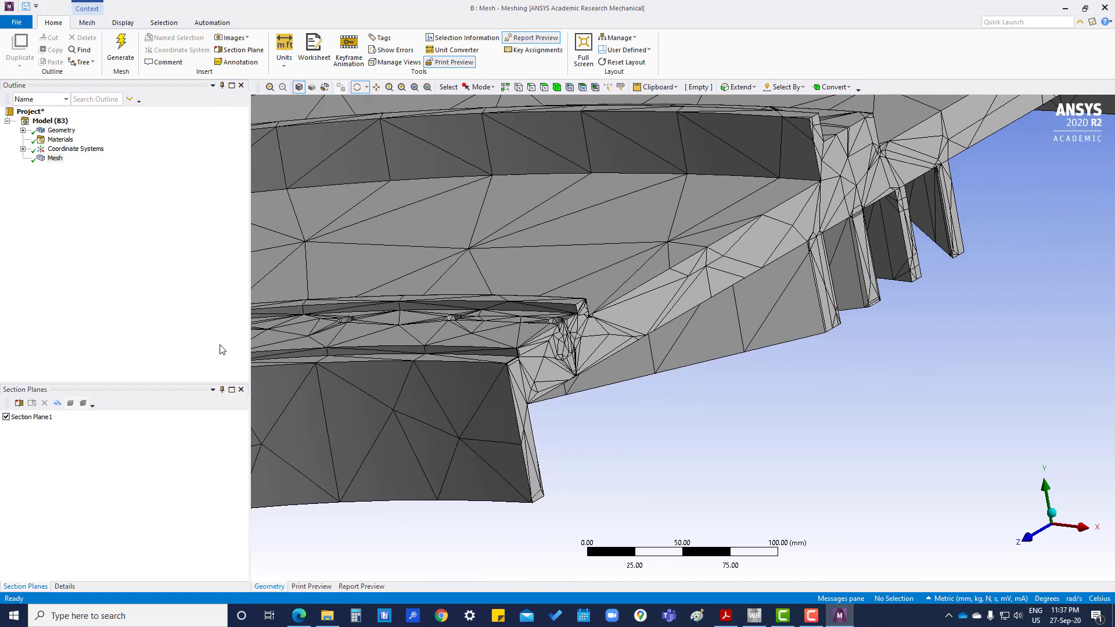
pyautogui.click(57, 405)
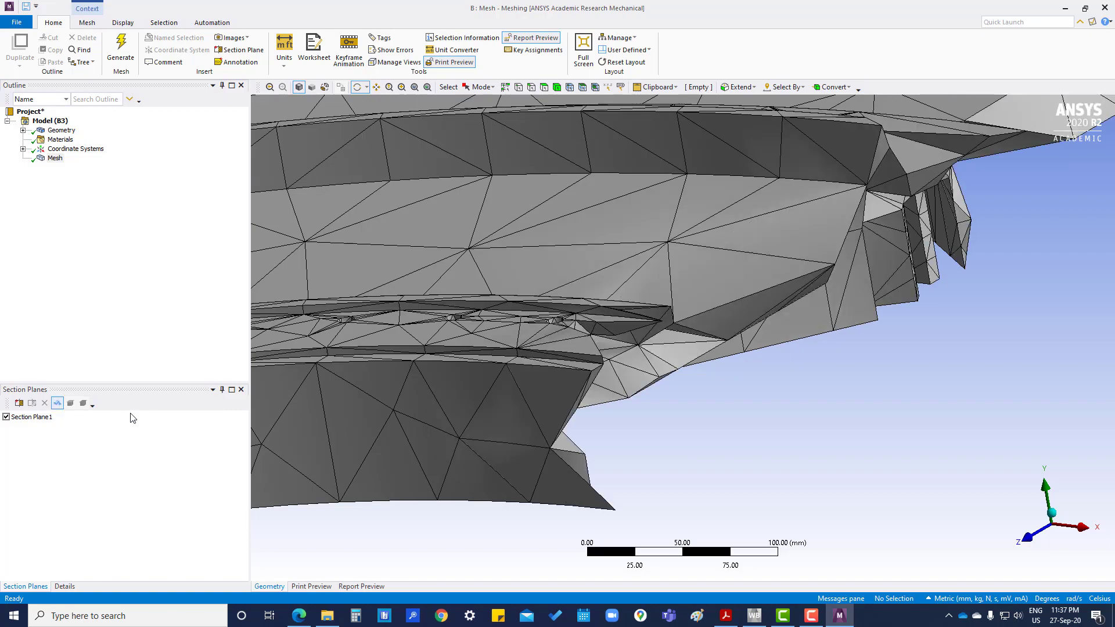
pyautogui.scroll(2, 790, 444)
pyautogui.scroll(-5, 791, 444)
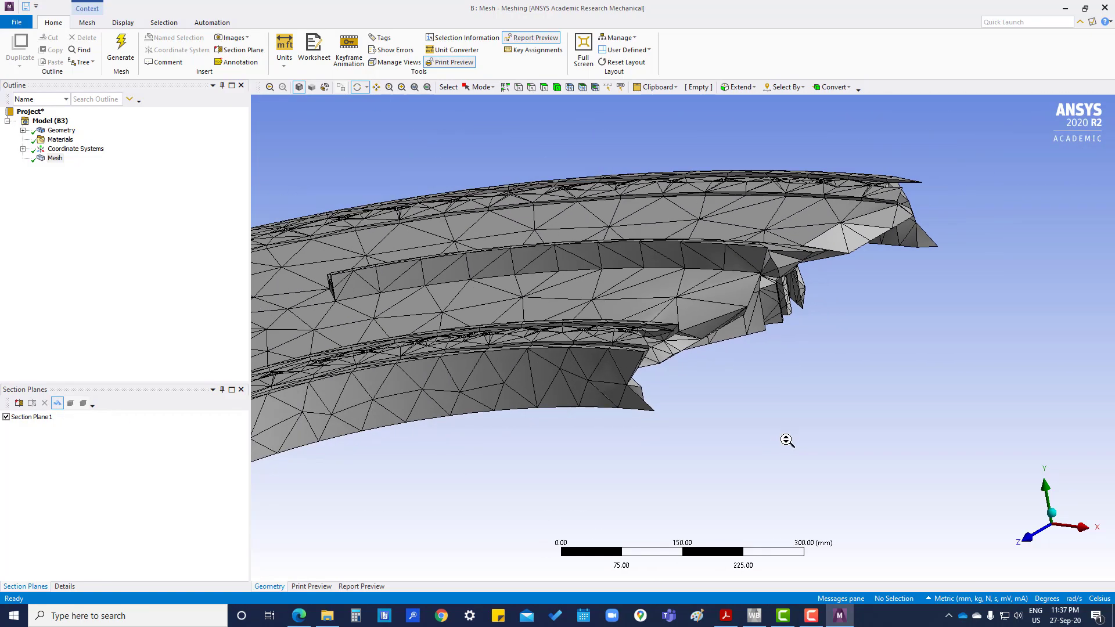
pyautogui.moveTo(844, 321); pyautogui.dragTo(872, 322)
pyautogui.scroll(-2, 755, 332)
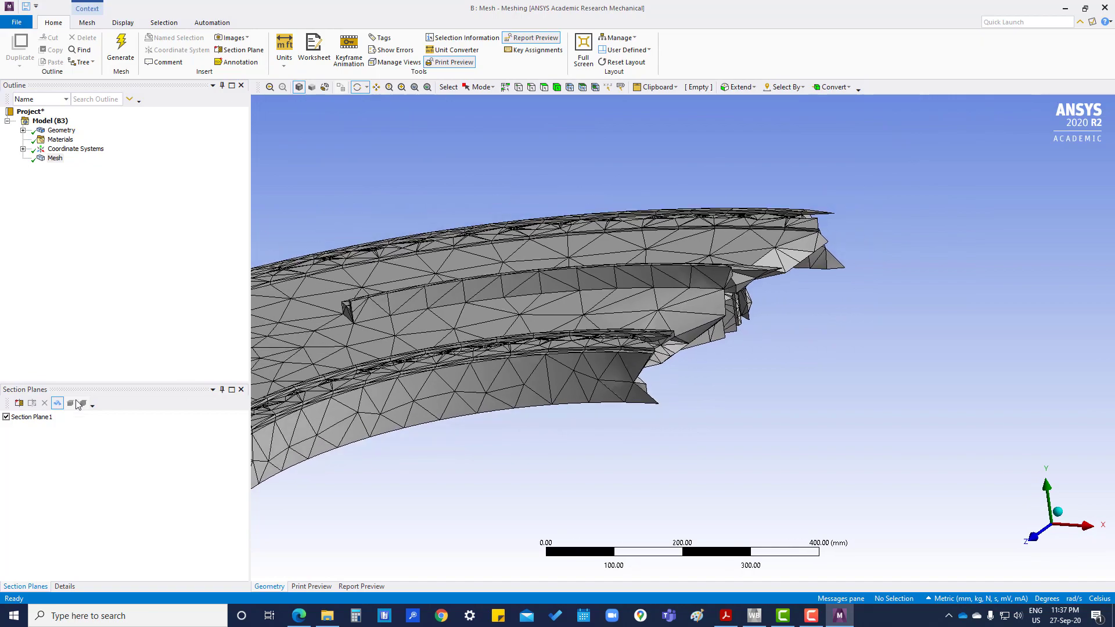
# - Toggle the whole-element display back and orbit the sectioned plate to inspect its interior mesh
pyautogui.click(58, 403)
pyautogui.moveTo(815, 419); pyautogui.dragTo(769, 440)
pyautogui.keyDown('ctrl'); pyautogui.moveTo(620, 266); pyautogui.dragTo(652, 282, button='middle'); pyautogui.keyUp('ctrl')
pyautogui.keyDown('ctrl'); pyautogui.moveTo(706, 403); pyautogui.dragTo(692, 303, button='middle'); pyautogui.keyUp('ctrl')
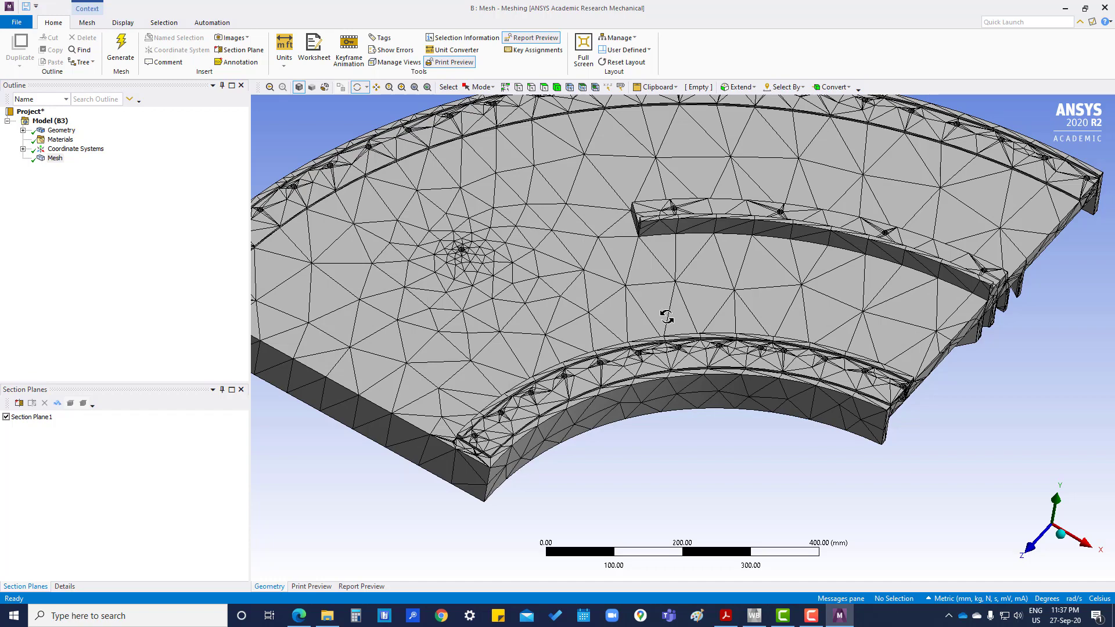
pyautogui.keyDown('ctrl'); pyautogui.moveTo(665, 312); pyautogui.dragTo(679, 378, button='middle'); pyautogui.keyUp('ctrl')
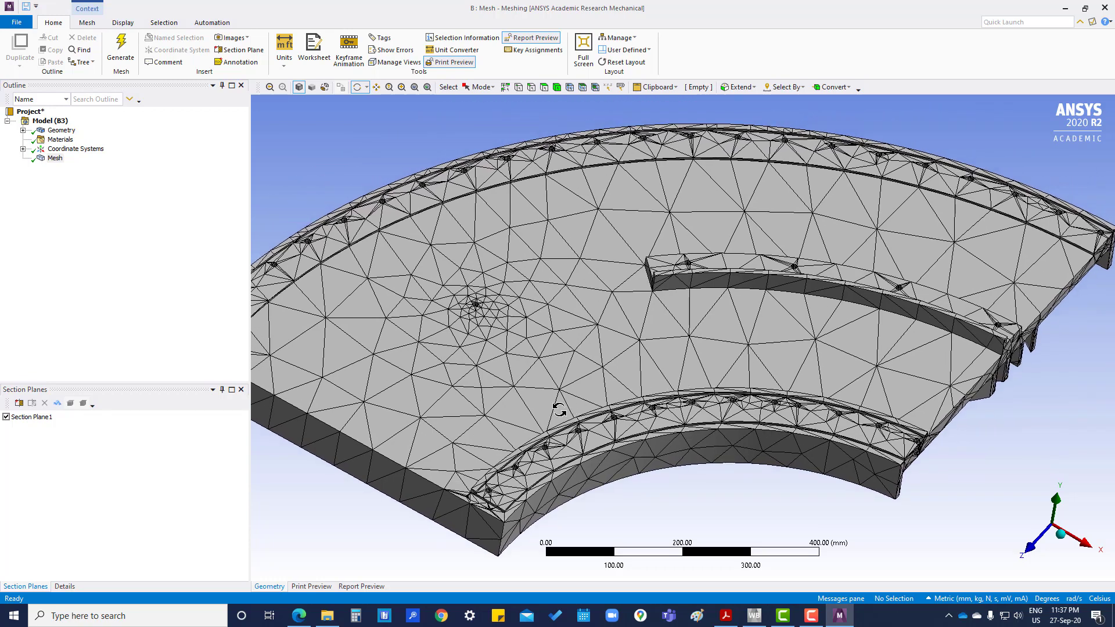
pyautogui.moveTo(552, 409); pyautogui.dragTo(548, 404, button='middle')
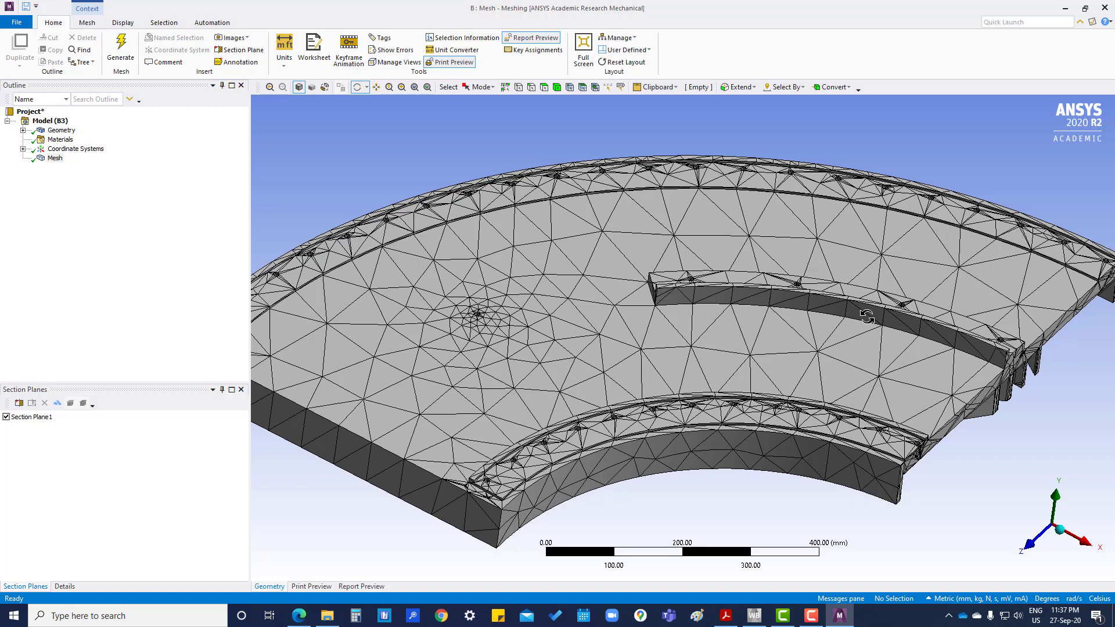
pyautogui.scroll(2, 485, 323)
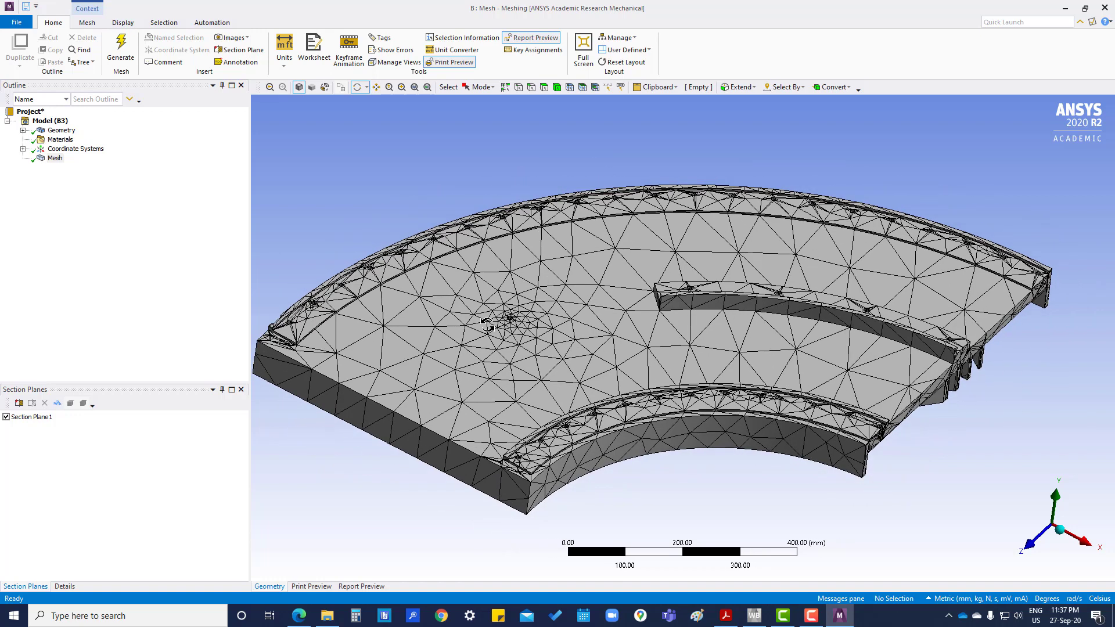
pyautogui.scroll(1, 495, 317)
pyautogui.scroll(-3, 496, 316)
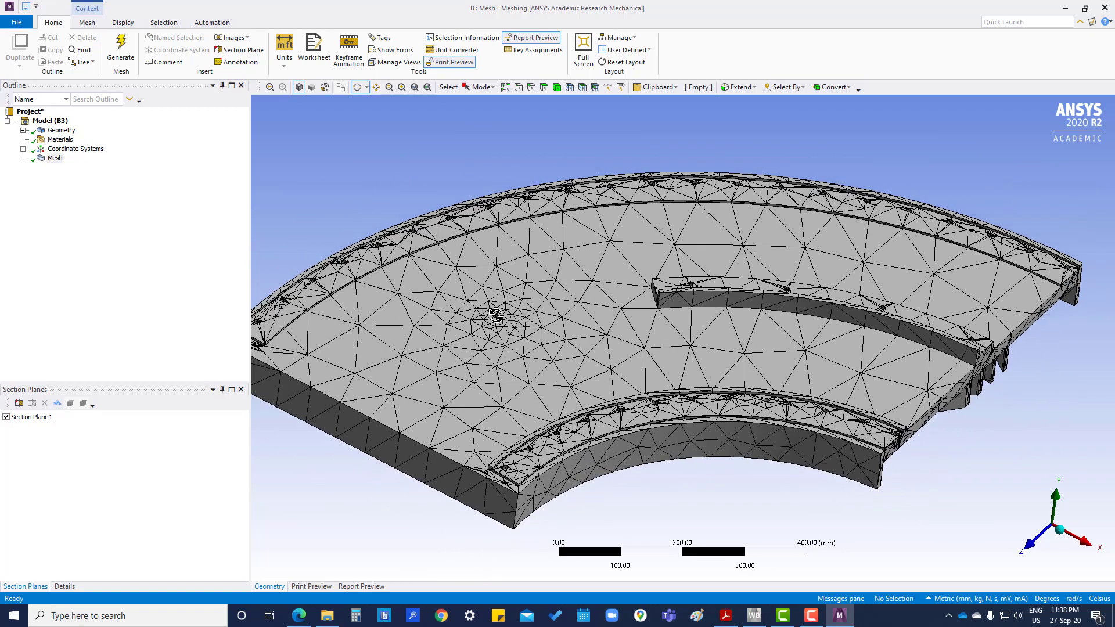
pyautogui.moveTo(572, 425); pyautogui.dragTo(667, 307)
pyautogui.keyDown('ctrl'); pyautogui.moveTo(496, 349); pyautogui.dragTo(541, 302, button='middle'); pyautogui.keyUp('ctrl')
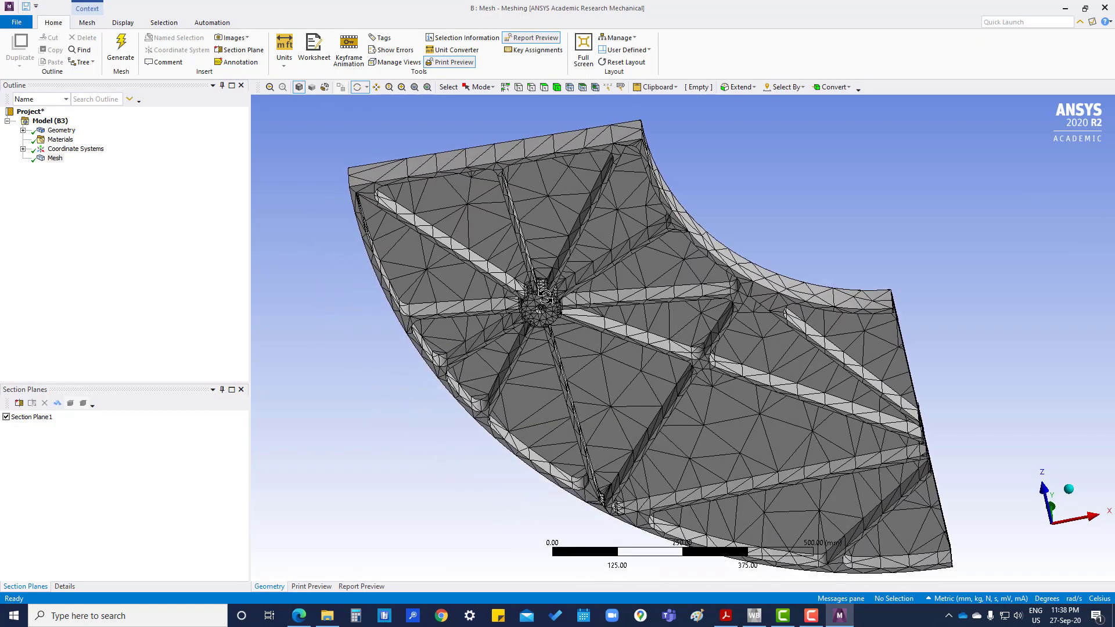
pyautogui.keyDown('ctrl'); pyautogui.moveTo(658, 279); pyautogui.dragTo(672, 320, button='middle'); pyautogui.keyUp('ctrl')
pyautogui.moveTo(637, 356); pyautogui.dragTo(644, 338, button='middle')
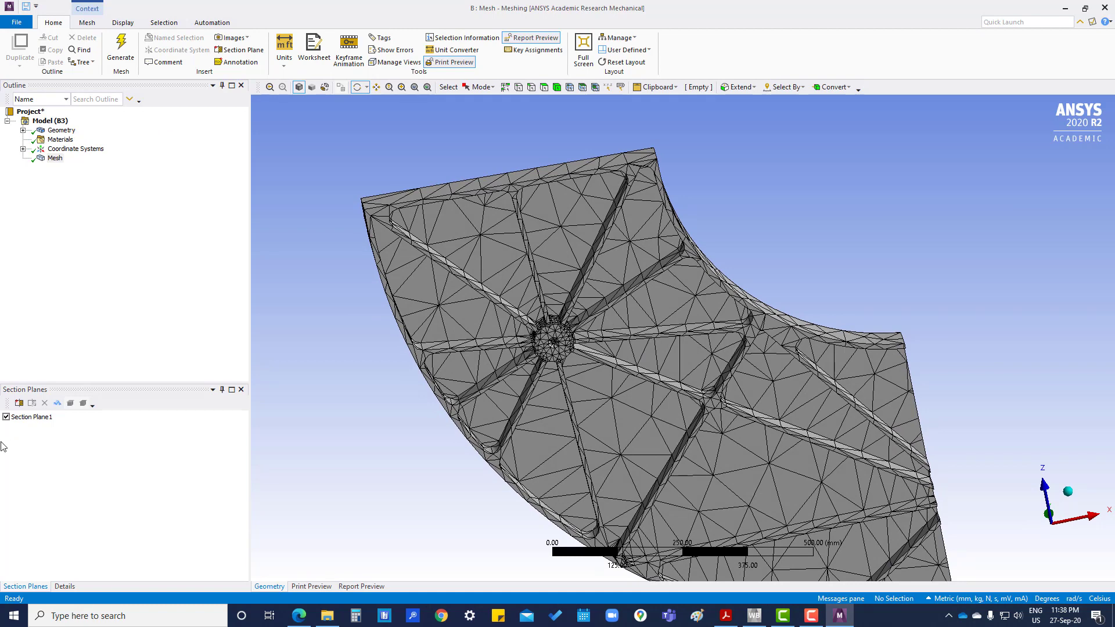
# - Add Section Plane2 with a diagonal cut and switch off Section Plane1
pyautogui.click(19, 403)
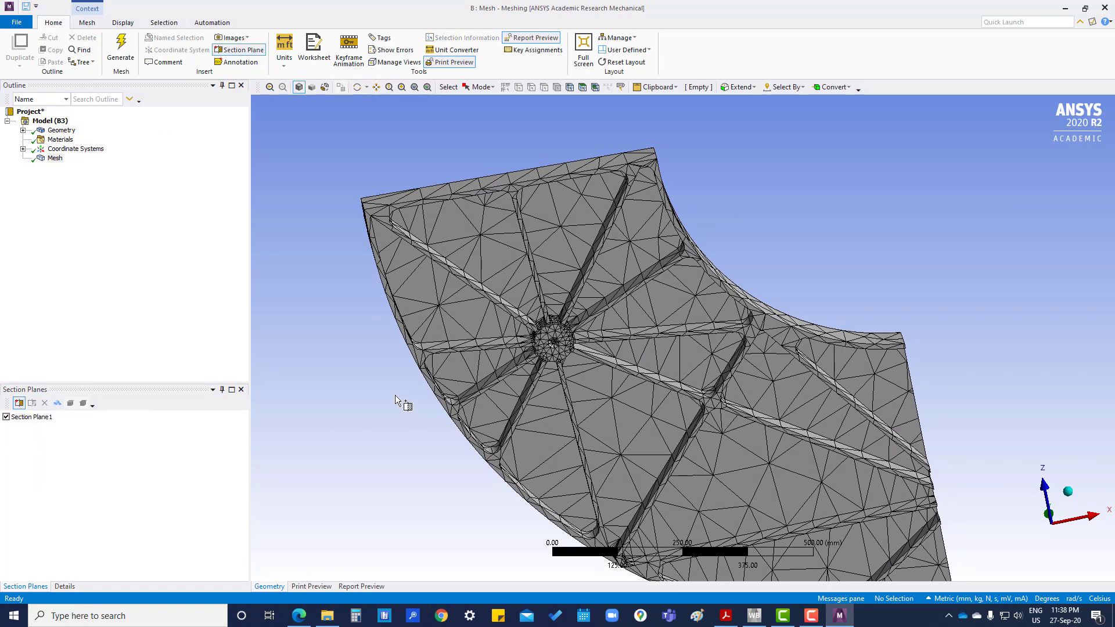
pyautogui.moveTo(394, 395)
pyautogui.mouseDown()
pyautogui.moveTo(571, 324)
pyautogui.moveTo(630, 319)
pyautogui.moveTo(755, 260)
pyautogui.moveTo(771, 267)
pyautogui.mouseUp()
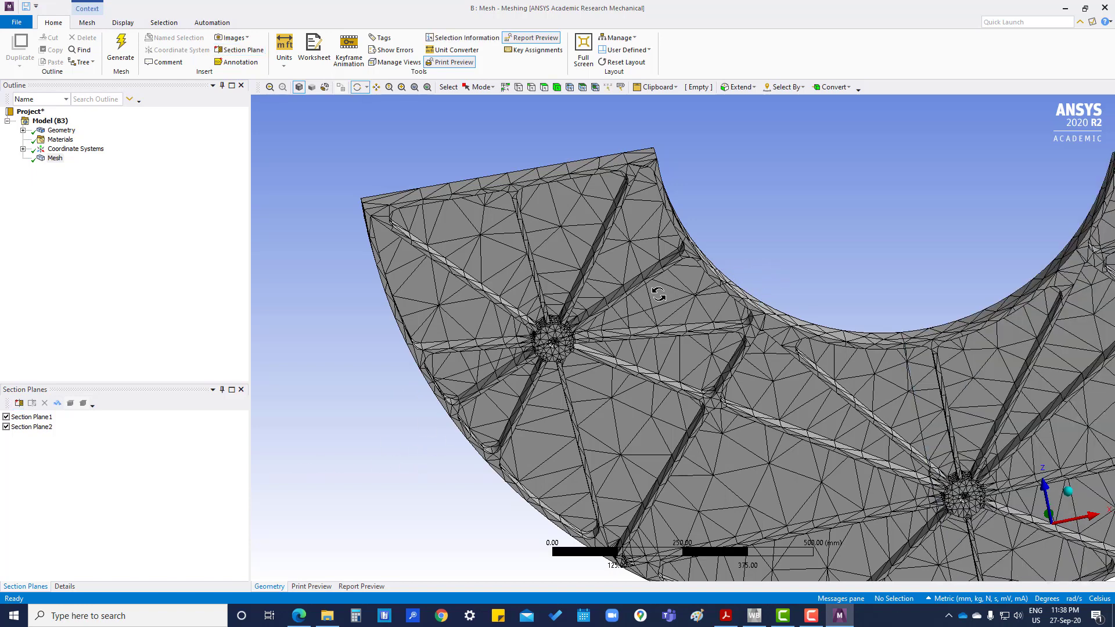
pyautogui.moveTo(672, 256); pyautogui.dragTo(647, 443)
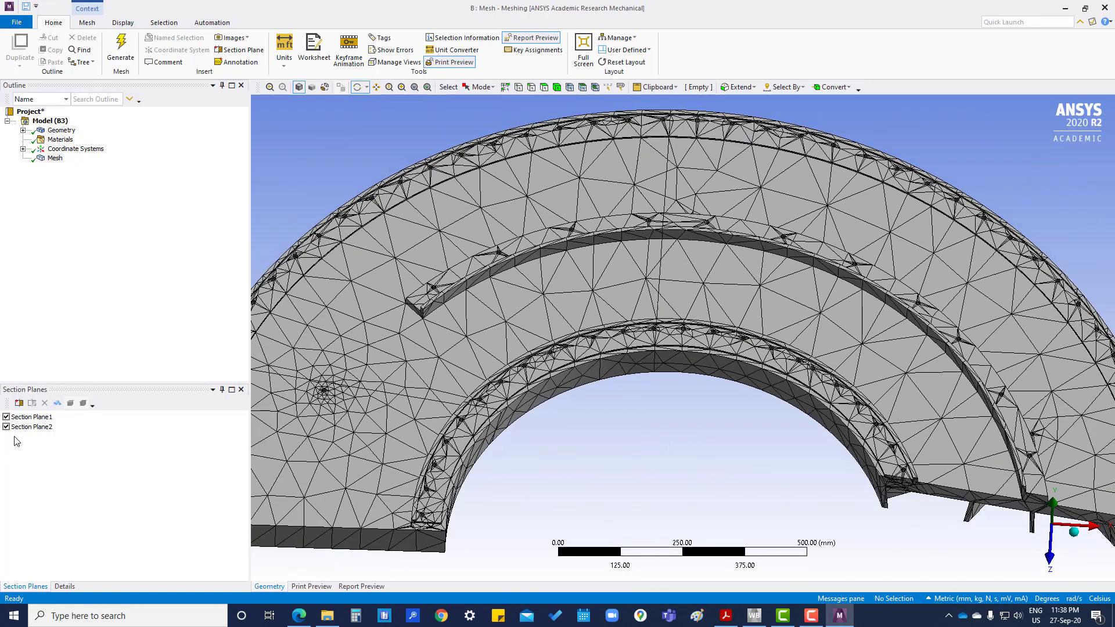
pyautogui.click(6, 417)
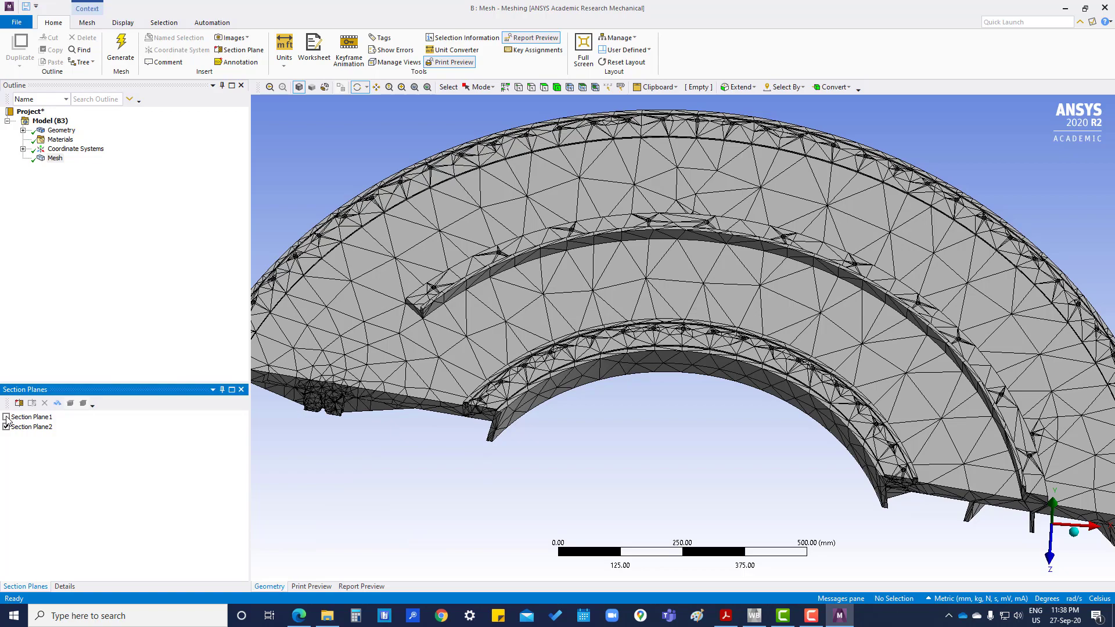
# - Orbit and zoom around the hub to inspect its Section Plane2 cut face
pyautogui.moveTo(460, 472); pyautogui.dragTo(491, 397)
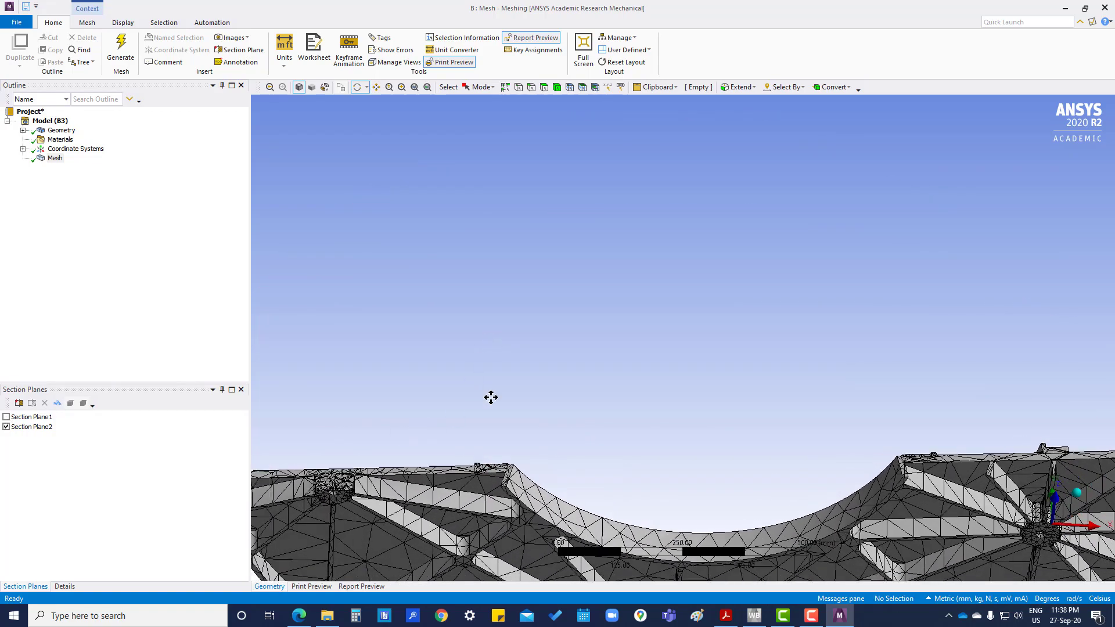
pyautogui.keyDown('ctrl'); pyautogui.moveTo(490, 397); pyautogui.dragTo(712, 263, button='middle'); pyautogui.keyUp('ctrl')
pyautogui.scroll(-3, 661, 301)
pyautogui.scroll(10, 633, 311)
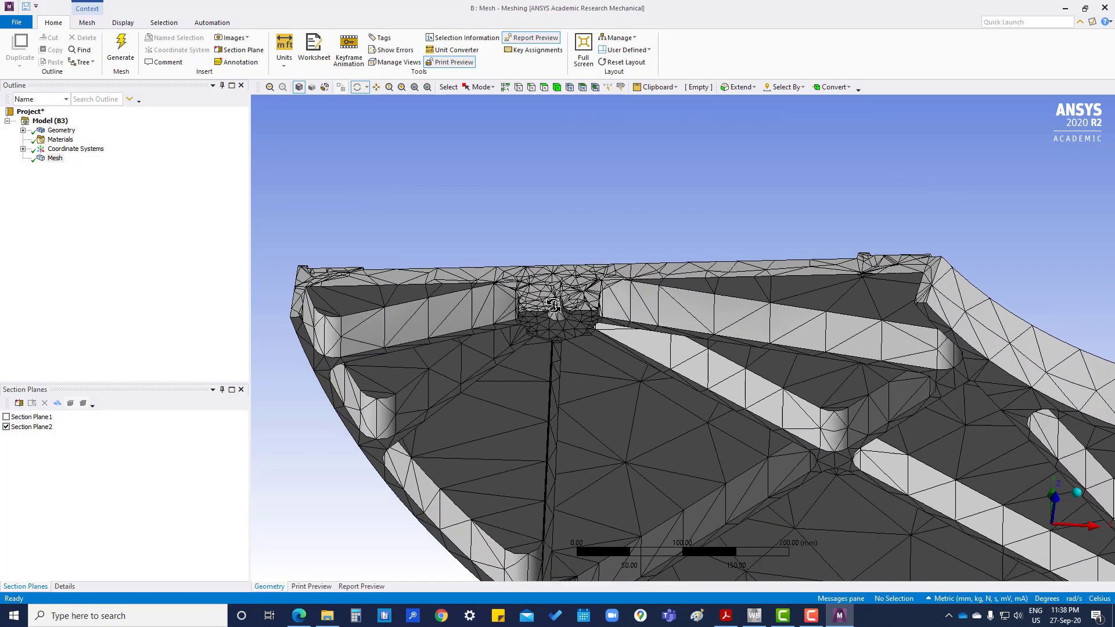
pyautogui.scroll(7, 553, 306)
pyautogui.keyDown('ctrl'); pyautogui.moveTo(535, 263); pyautogui.dragTo(776, 296, button='middle'); pyautogui.keyUp('ctrl')
pyautogui.scroll(3, 718, 289)
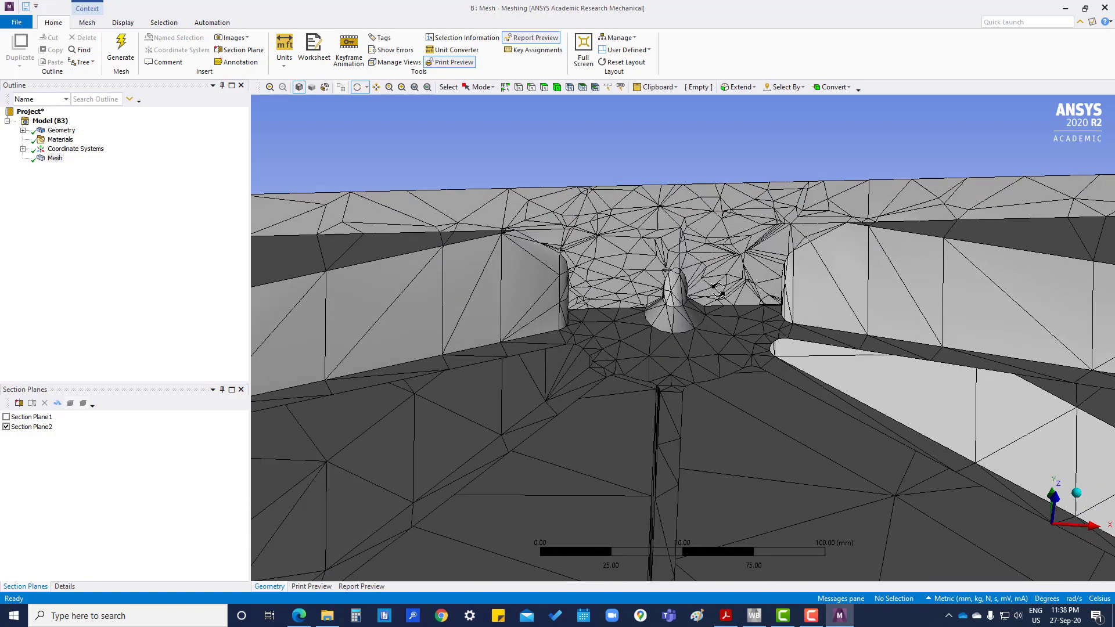
pyautogui.scroll(4, 772, 272)
pyautogui.moveTo(745, 333); pyautogui.dragTo(812, 459)
pyautogui.scroll(3, 726, 347)
pyautogui.scroll(-6, 726, 346)
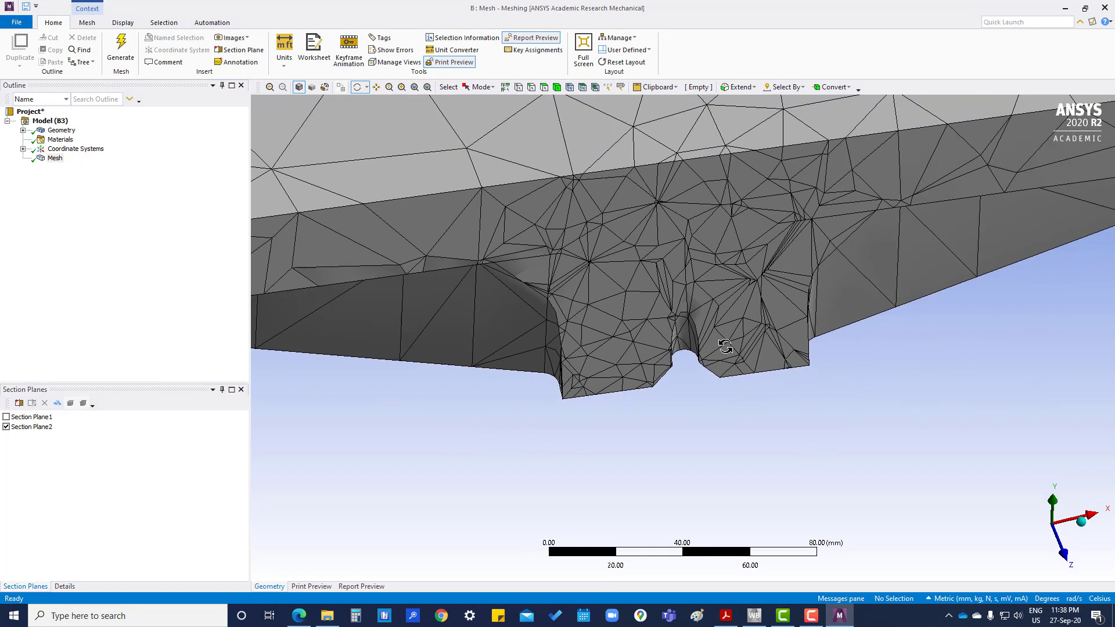
pyautogui.scroll(-5, 725, 346)
pyautogui.keyDown('ctrl'); pyautogui.moveTo(728, 322); pyautogui.dragTo(673, 403, button='middle'); pyautogui.keyUp('ctrl')
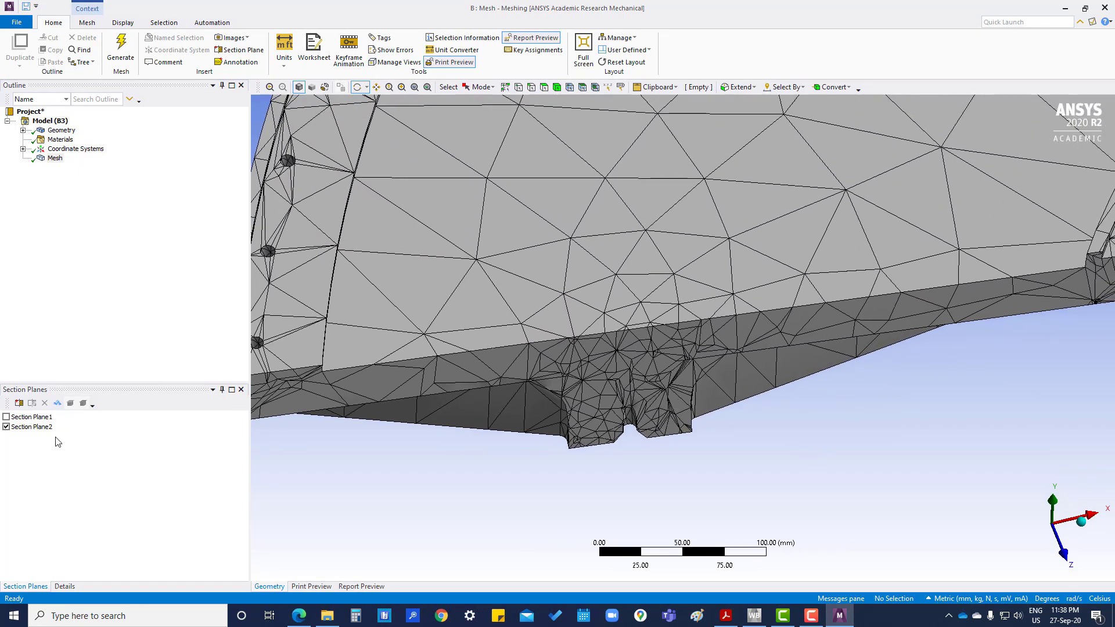
# - Toggle Show Whole Elements on and off, then switch off Section Plane2
pyautogui.click(57, 403)
pyautogui.click(56, 403)
pyautogui.click(7, 428)
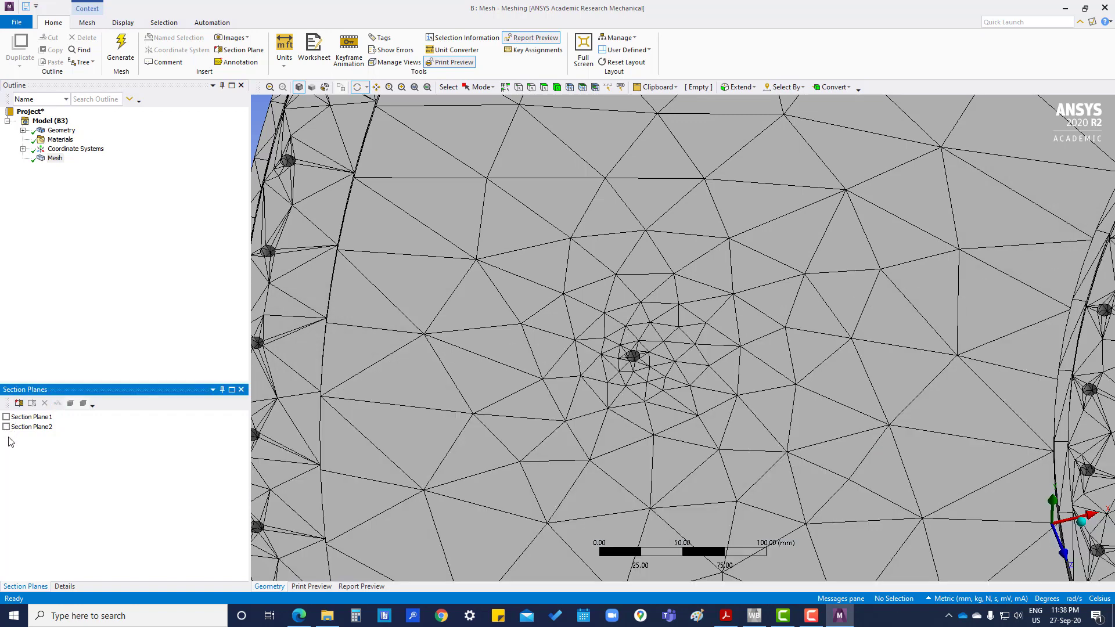
# - Return to the Mesh details, zoom out, and collapse the Statistics, Inflation and Advanced groups
pyautogui.click(64, 587)
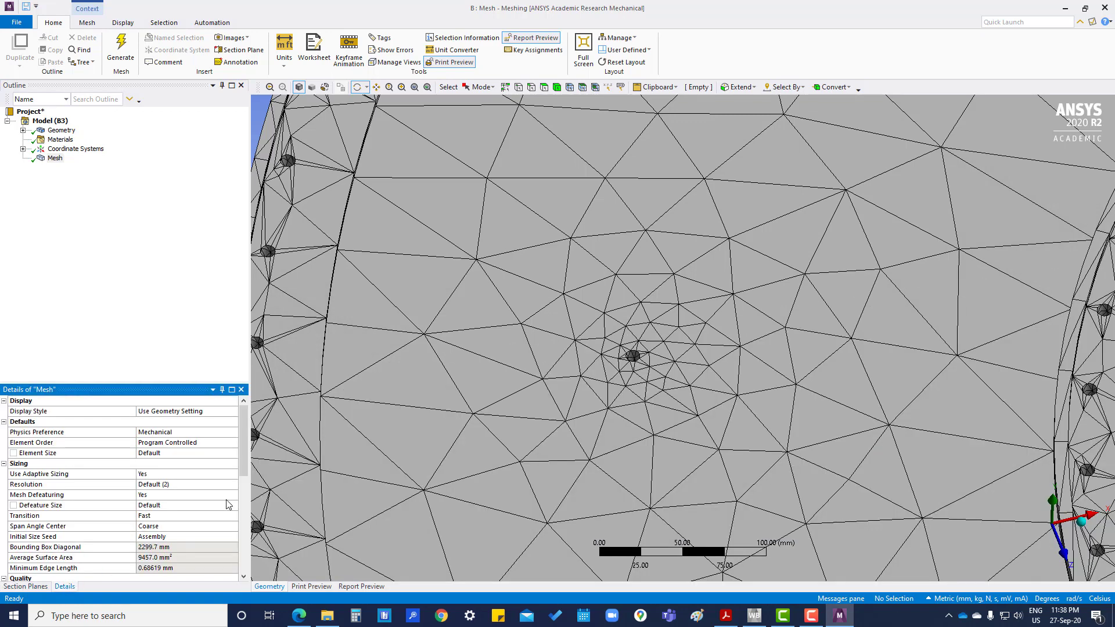
pyautogui.moveTo(648, 342); pyautogui.dragTo(702, 345)
pyautogui.scroll(-10, 703, 345)
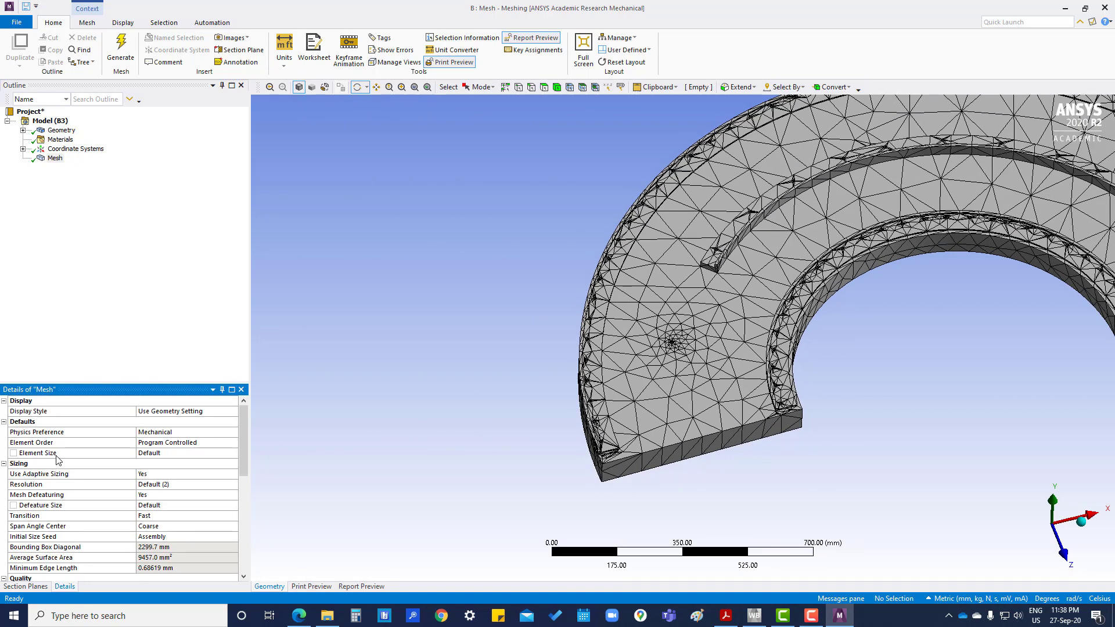
pyautogui.scroll(-3, 58, 460)
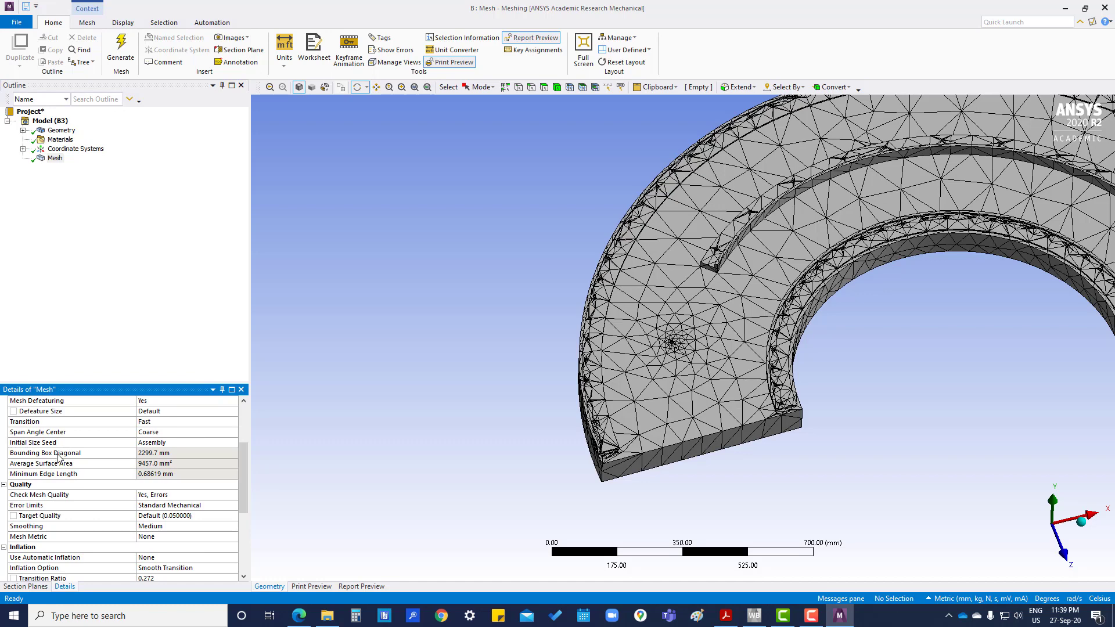
pyautogui.scroll(-5, 59, 459)
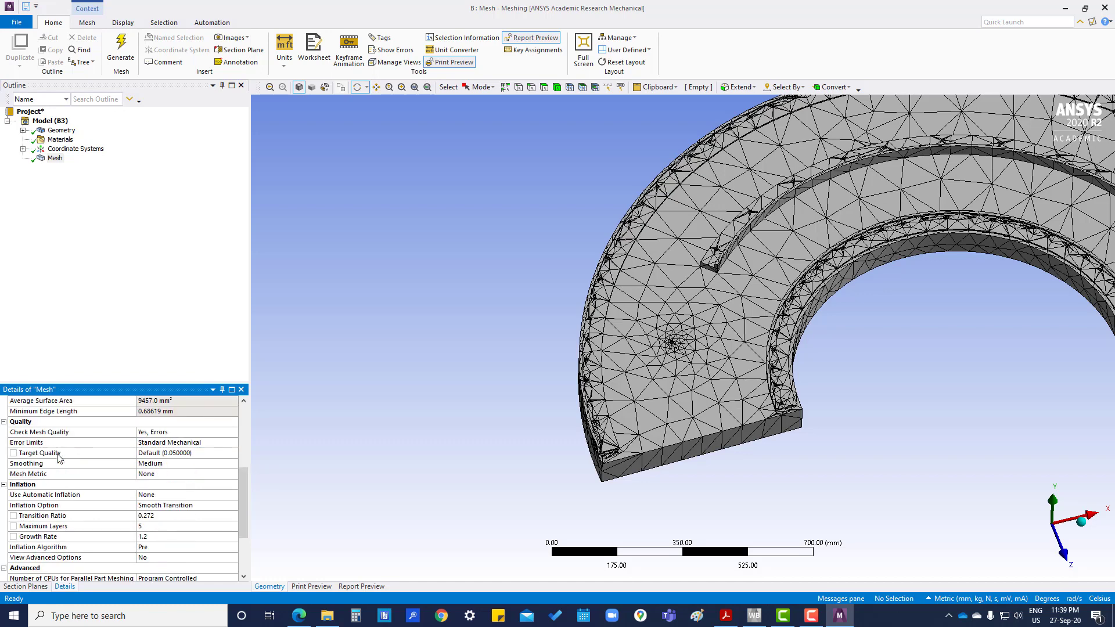
pyautogui.scroll(-1, 58, 459)
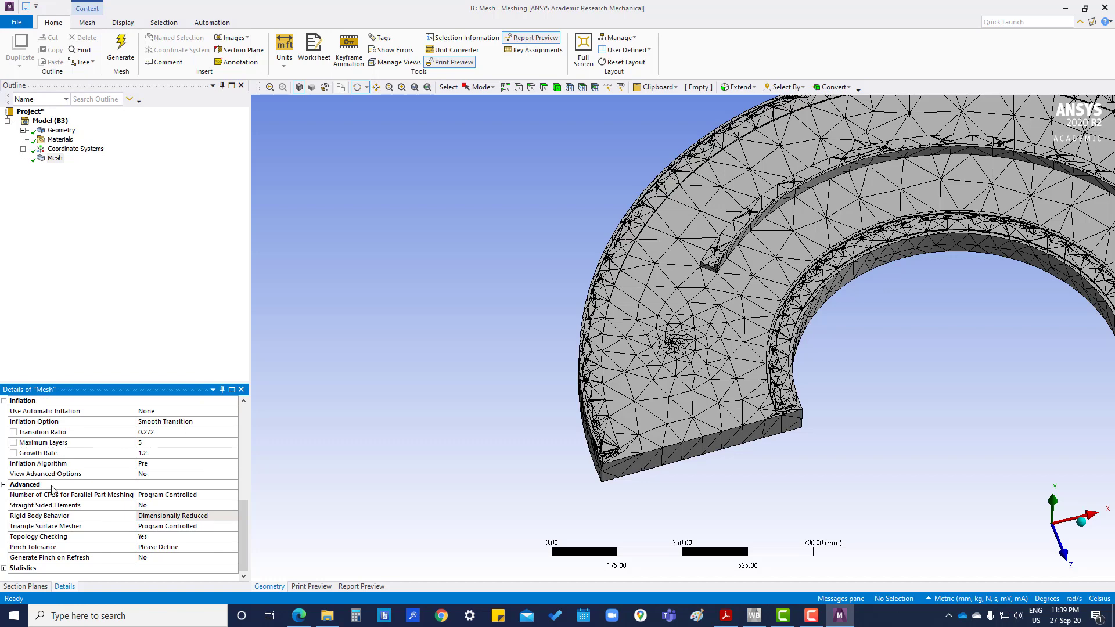
pyautogui.click(4, 568)
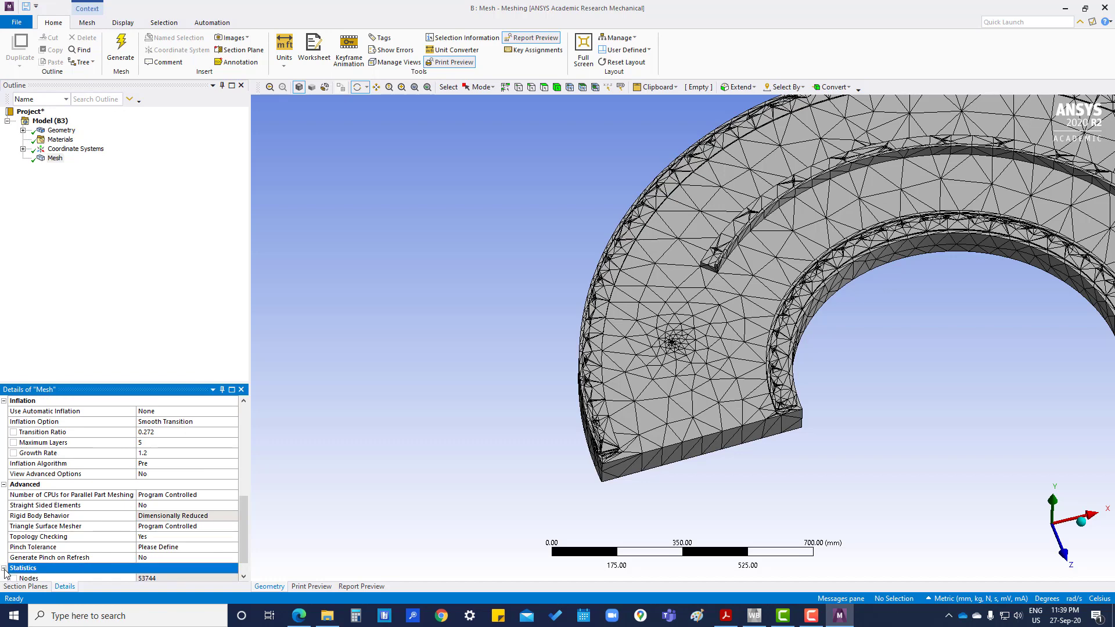
pyautogui.click(4, 548)
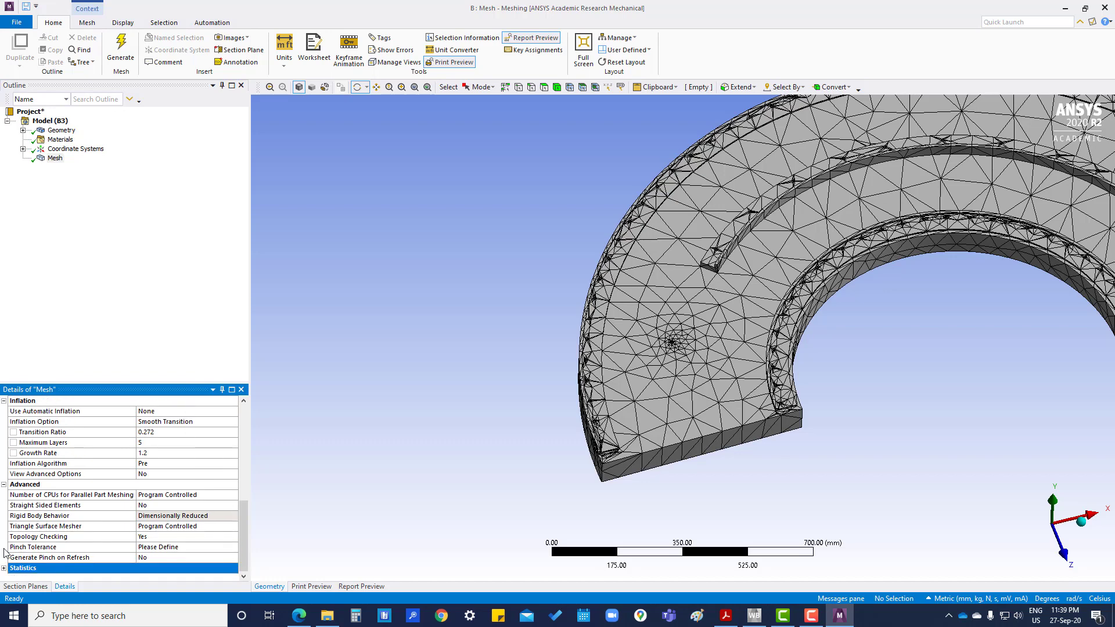
pyautogui.scroll(3, 4, 552)
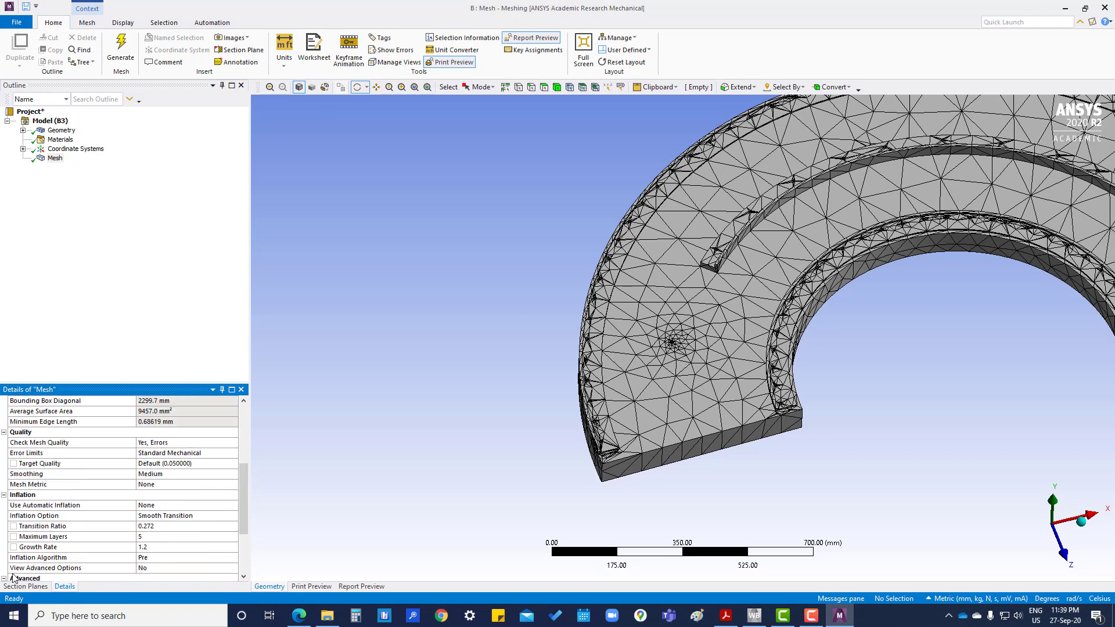
pyautogui.click(4, 495)
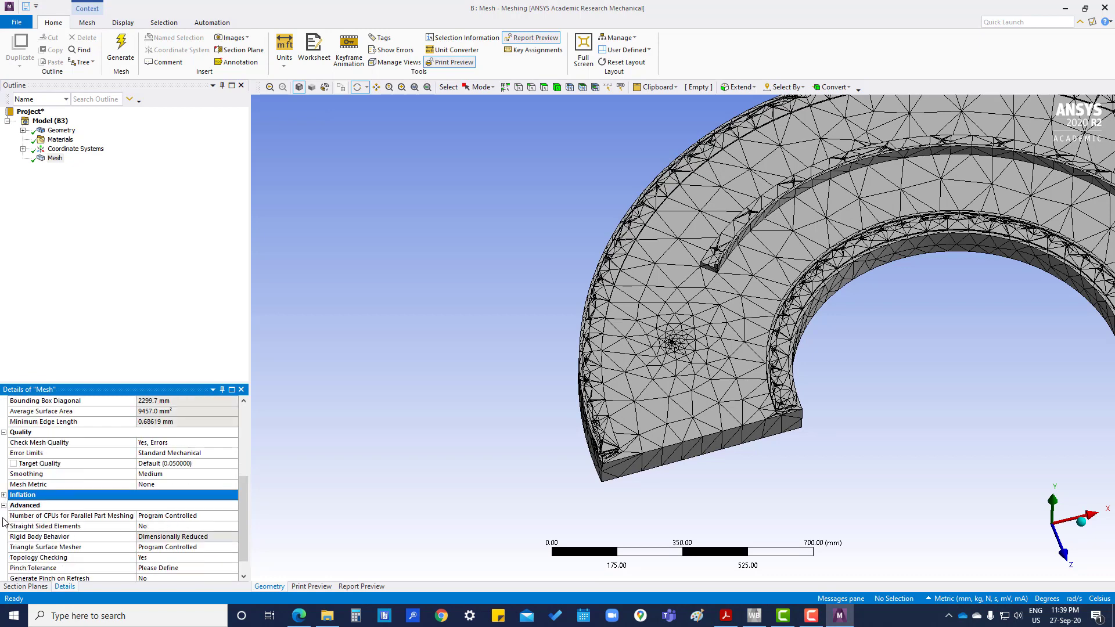
pyautogui.click(4, 506)
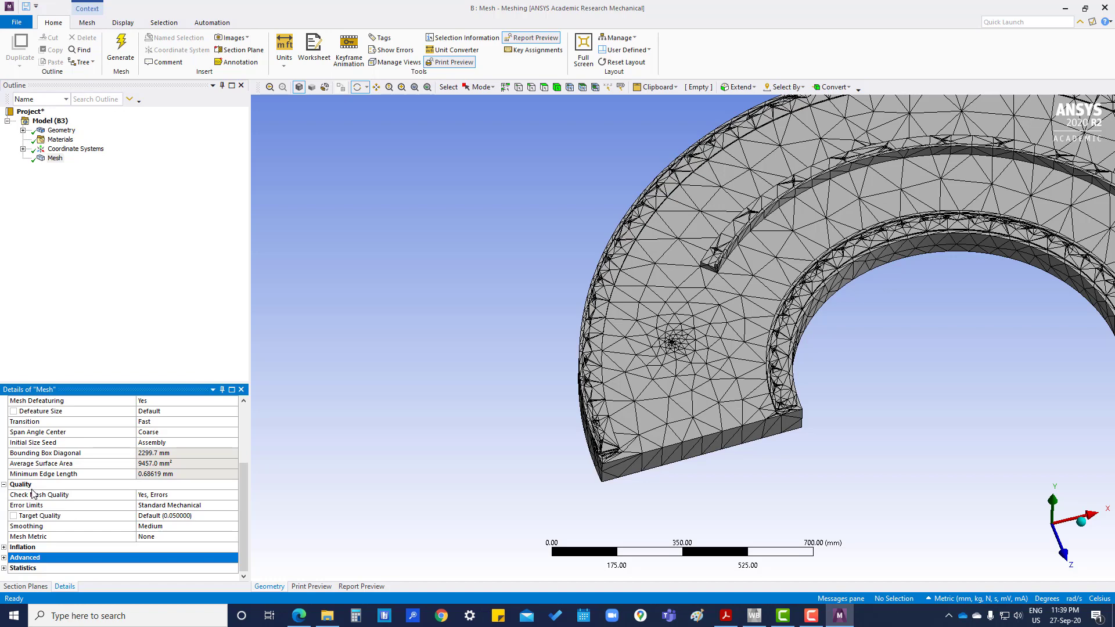
# - Keep Check Mesh Quality at Yes, Errors and set Mesh Metric to Element Quality (average 0.41292)
pyautogui.click(158, 496)
pyautogui.click(233, 496)
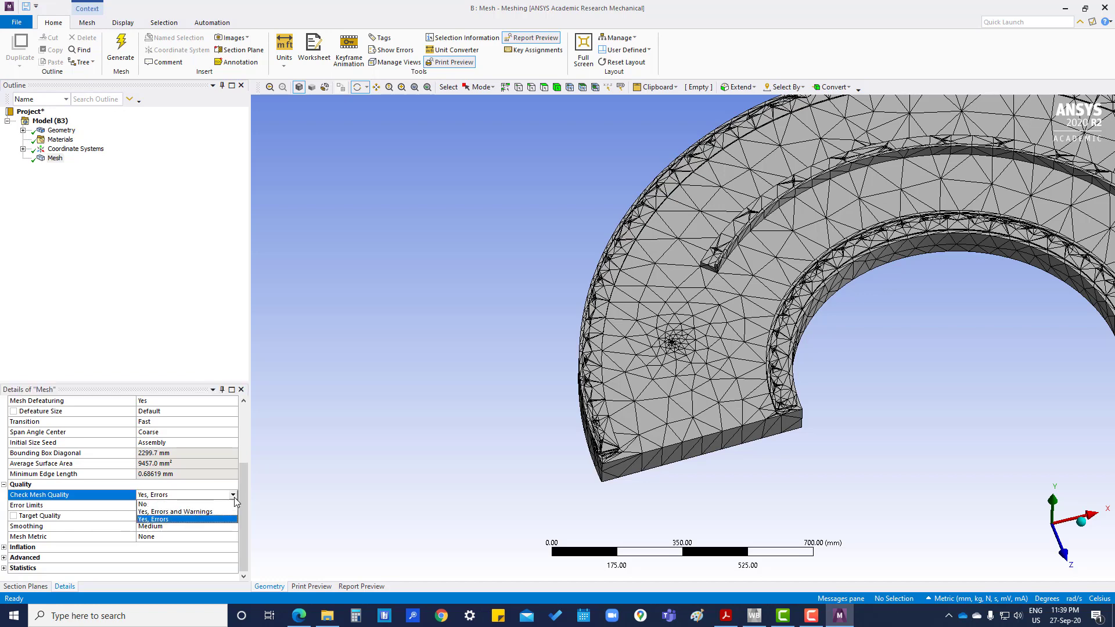
pyautogui.click(314, 476)
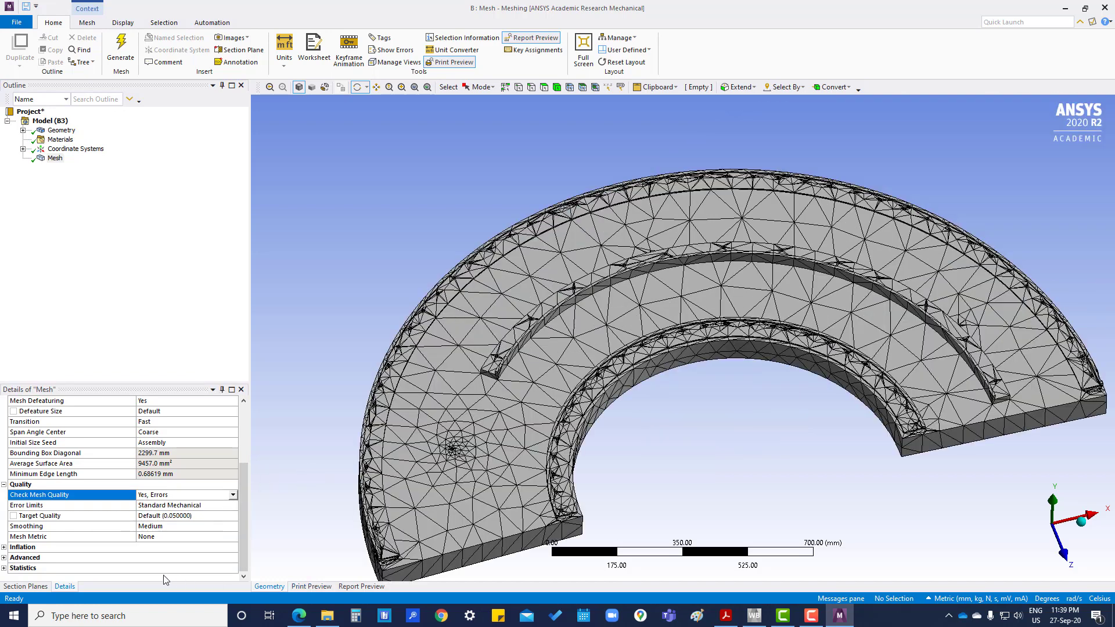
pyautogui.click(227, 536)
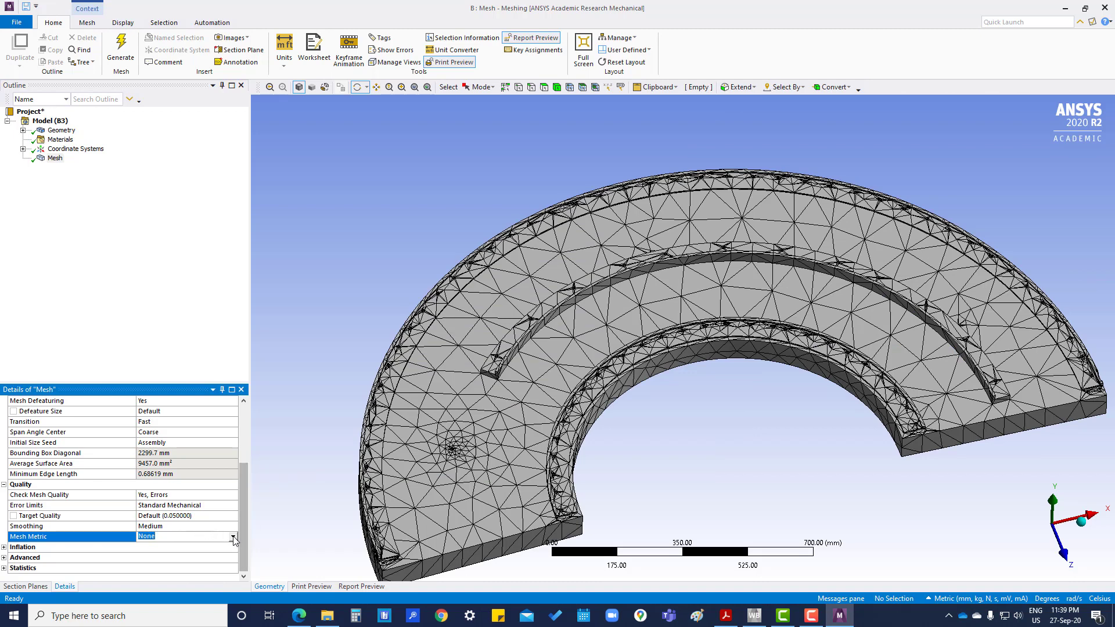
pyautogui.click(233, 538)
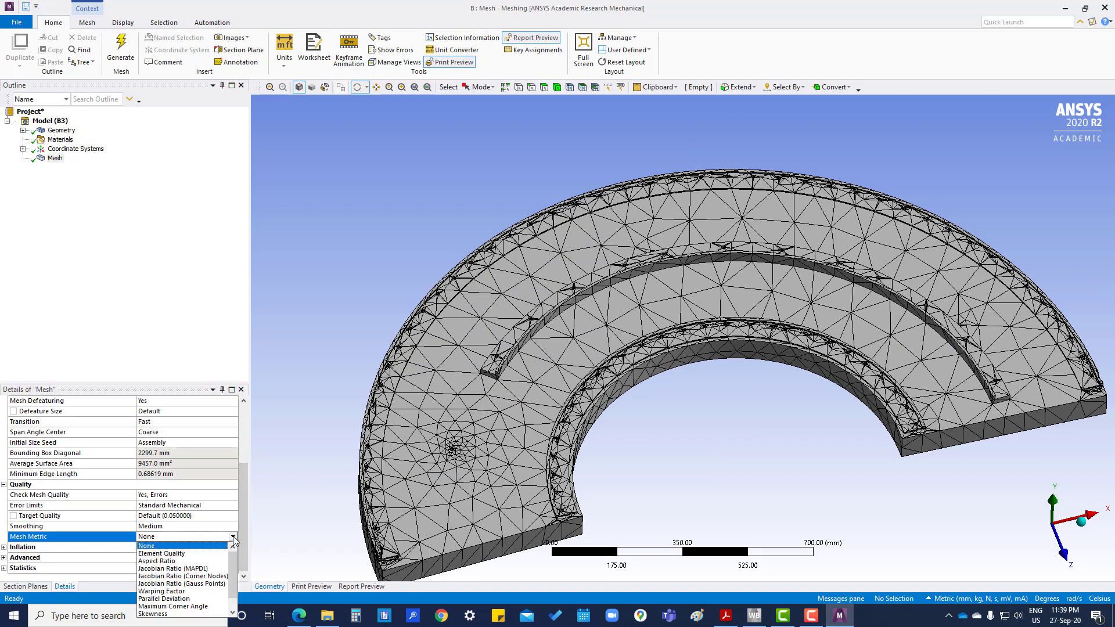
pyautogui.click(174, 554)
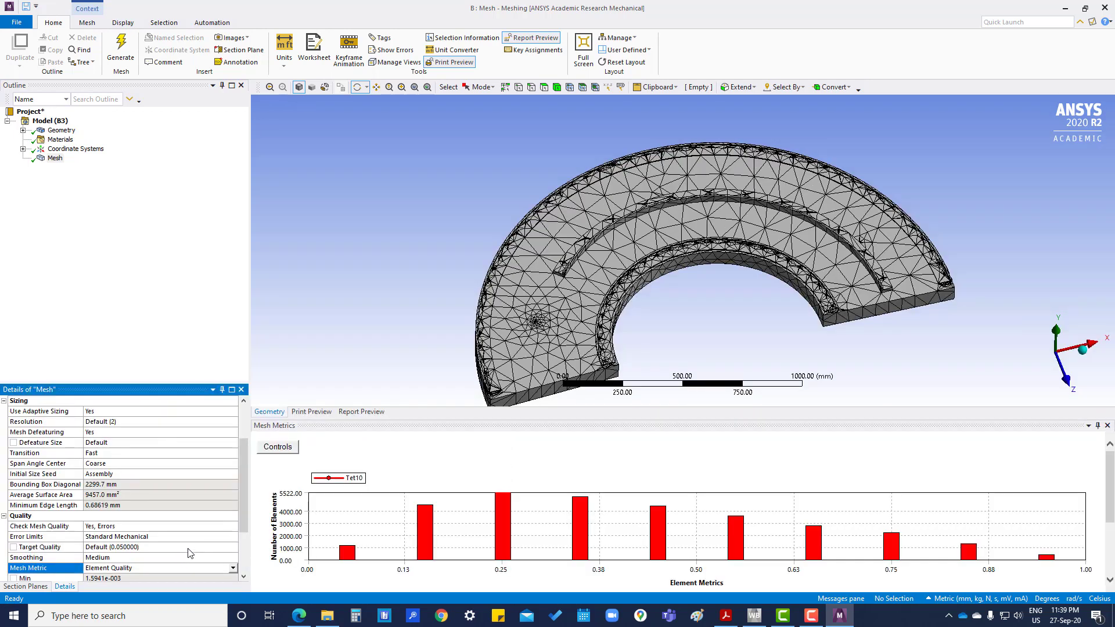
pyautogui.moveTo(242, 476); pyautogui.dragTo(240, 531)
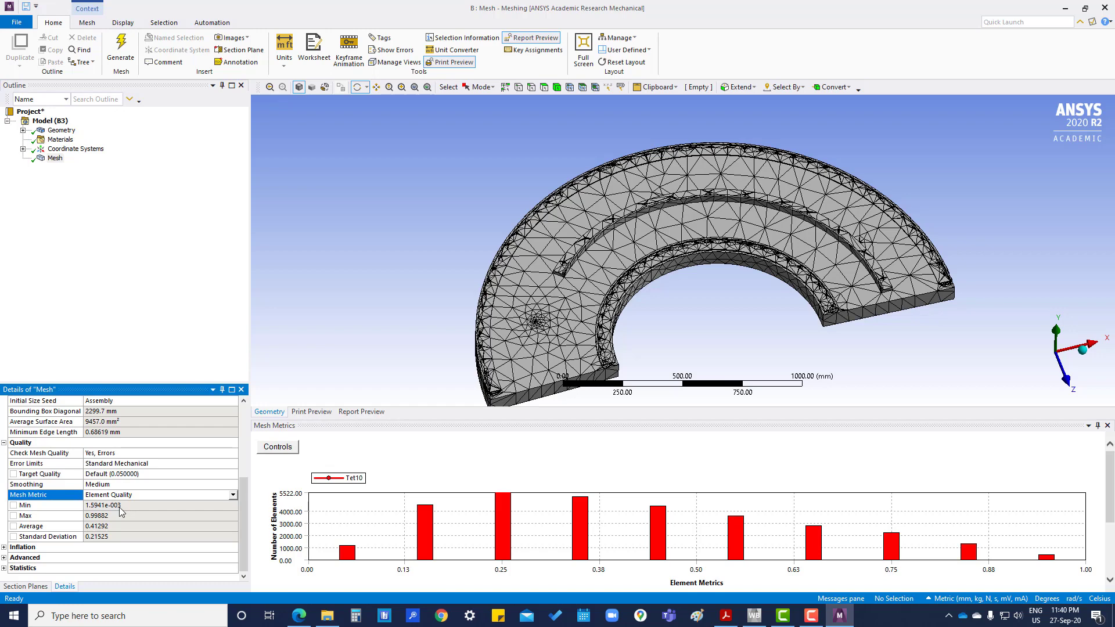
pyautogui.click(811, 616)
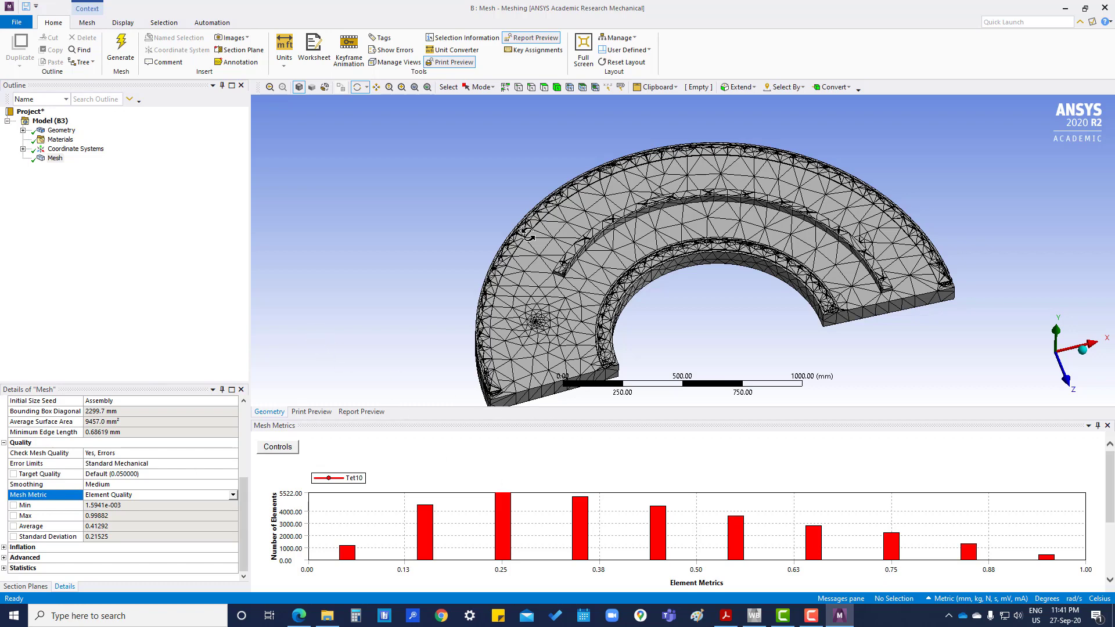
# - In the Mesh details, set Use Adaptive Sizing to No
pyautogui.click(53, 159)
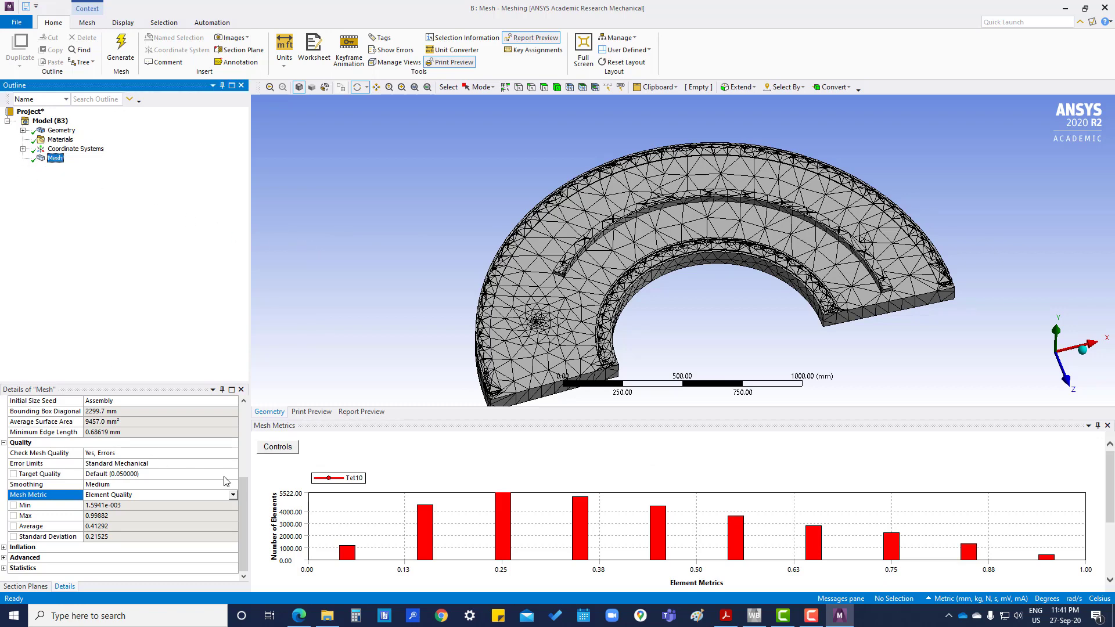
pyautogui.moveTo(245, 498); pyautogui.dragTo(262, 421)
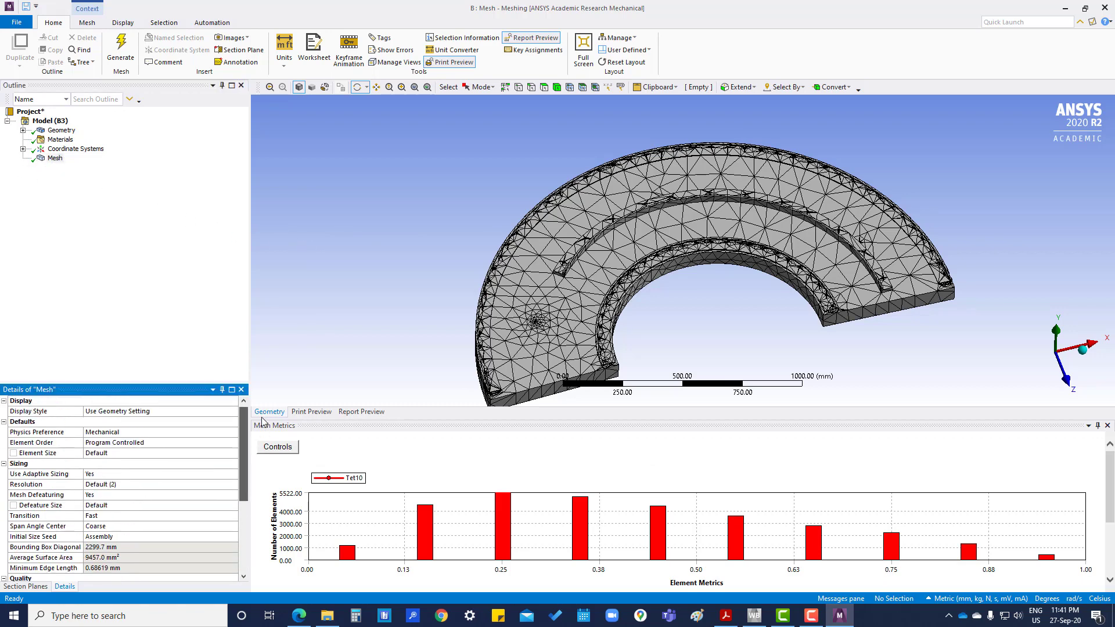
pyautogui.click(163, 474)
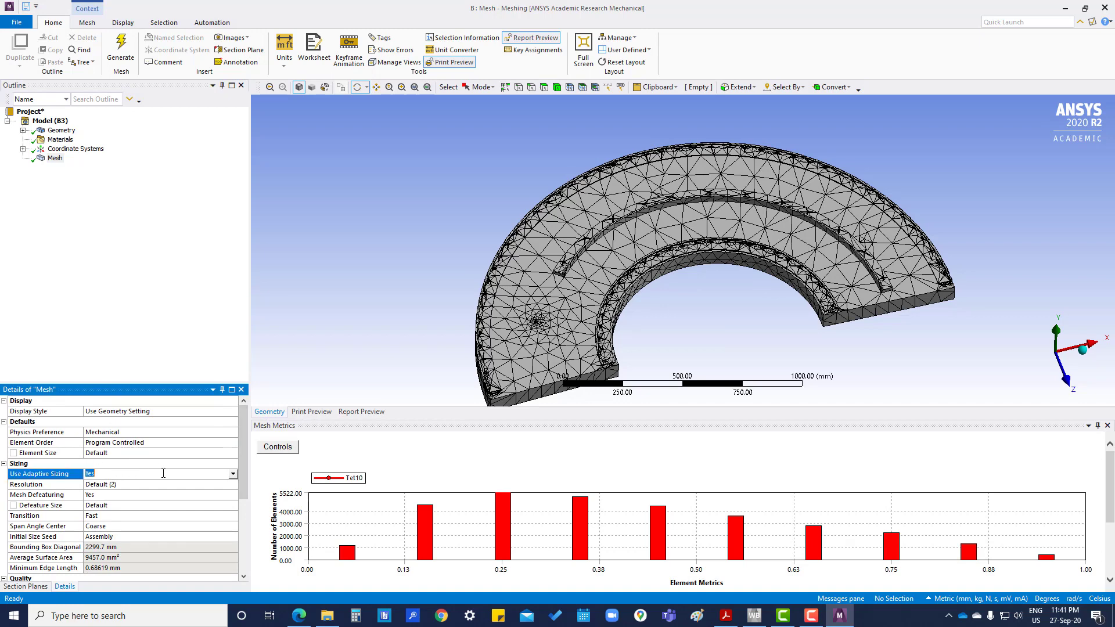
pyautogui.click(233, 474)
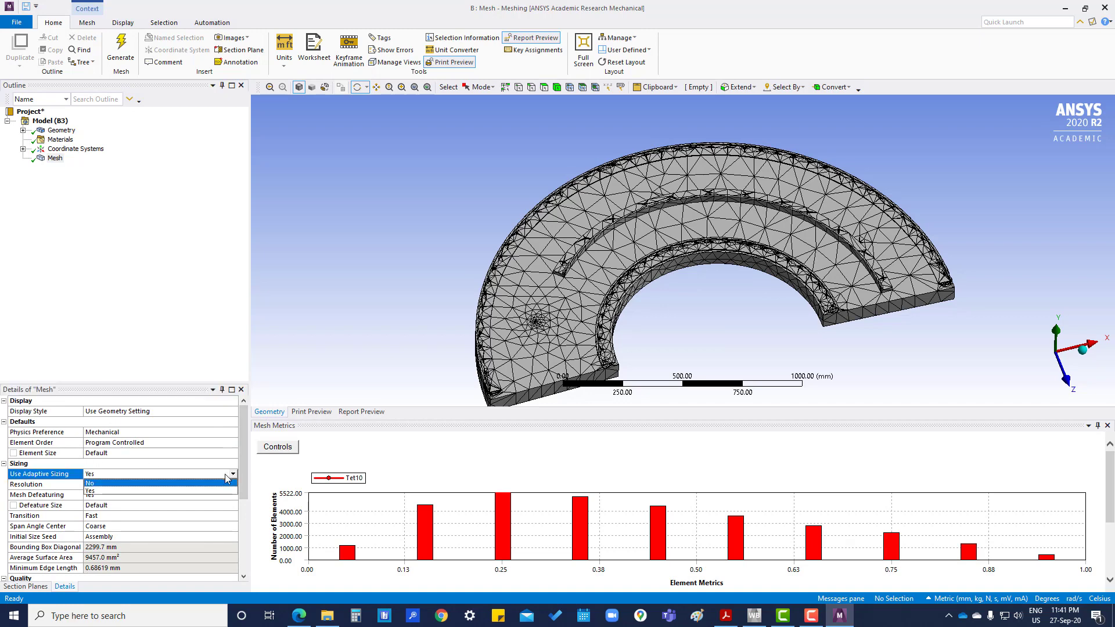
pyautogui.click(187, 484)
# - Set Capture Curvature and Capture Proximity both to Yes, keeping the 1.1463 mm minimum sizes
pyautogui.moveTo(239, 466); pyautogui.dragTo(241, 488)
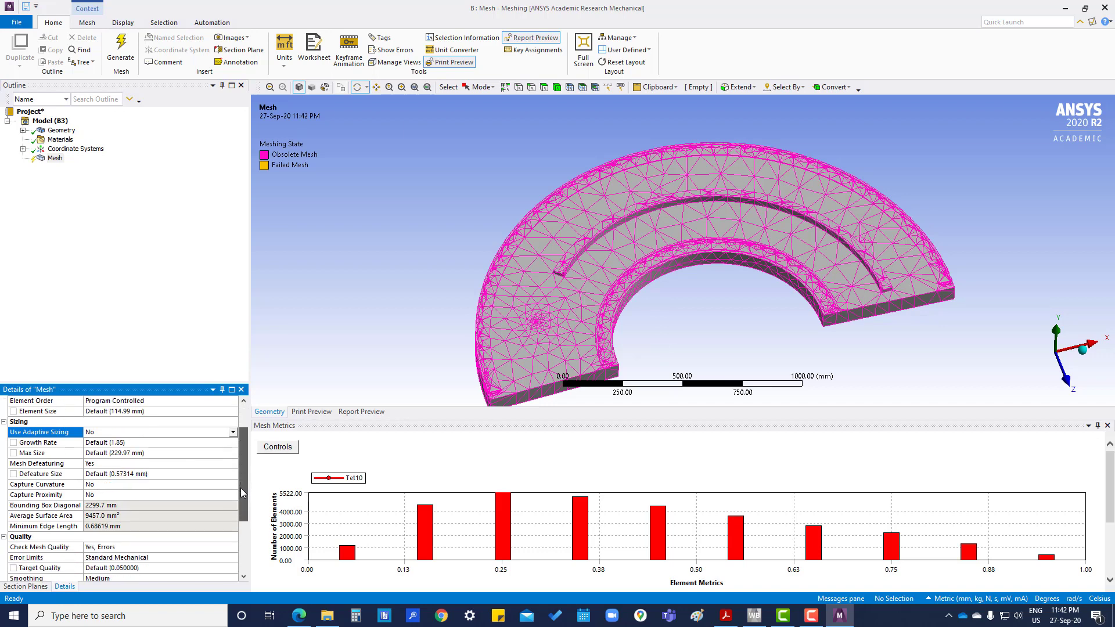
pyautogui.click(214, 486)
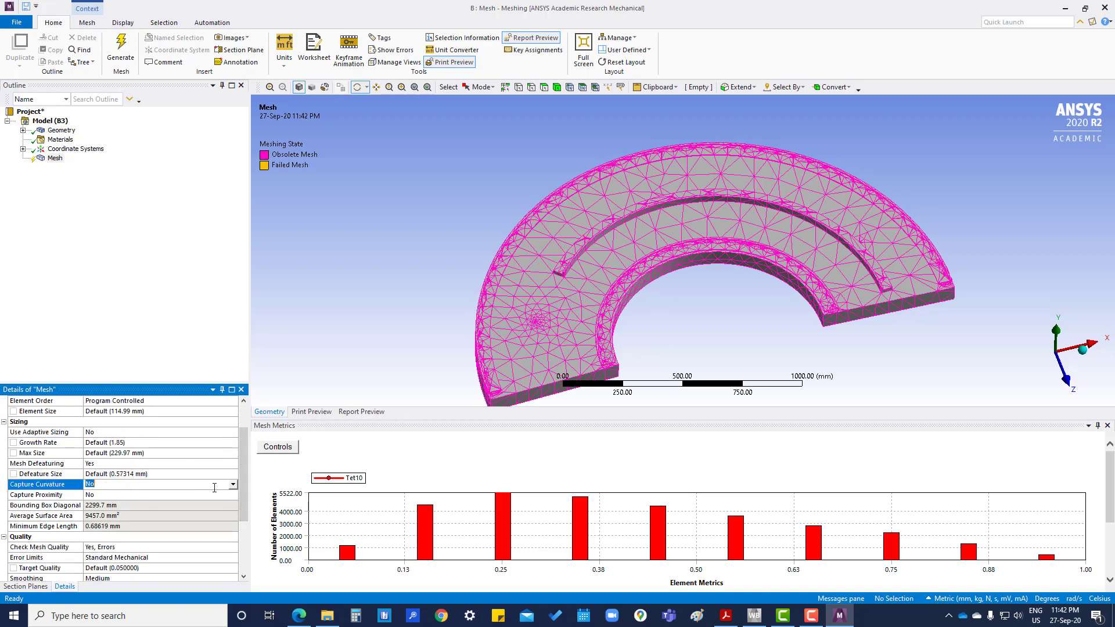
pyautogui.click(232, 484)
pyautogui.click(133, 499)
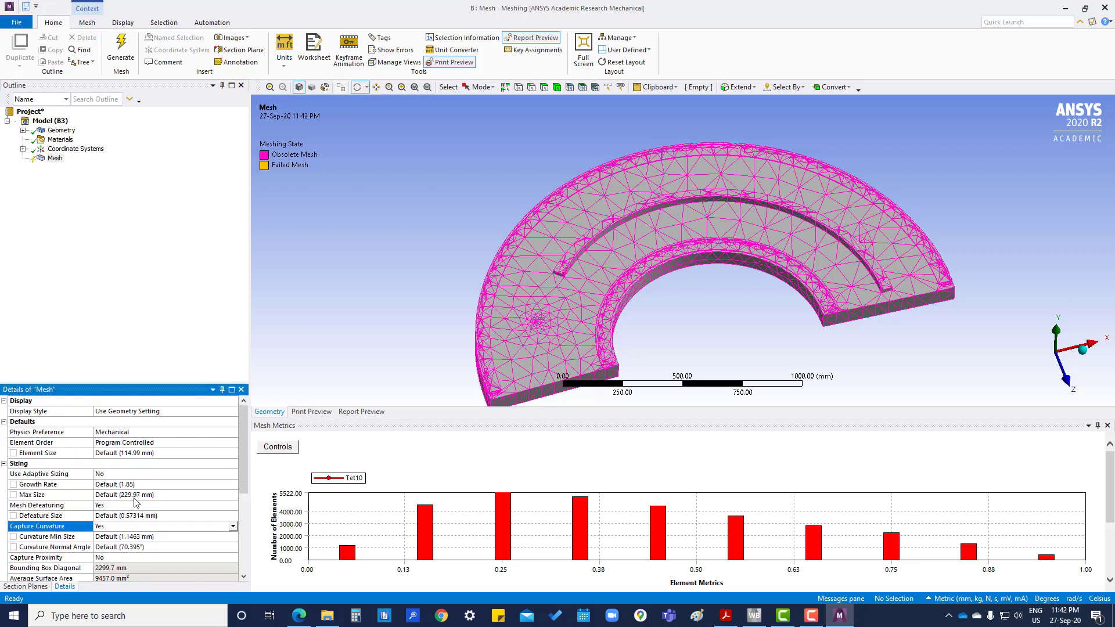
pyautogui.scroll(-3, 165, 498)
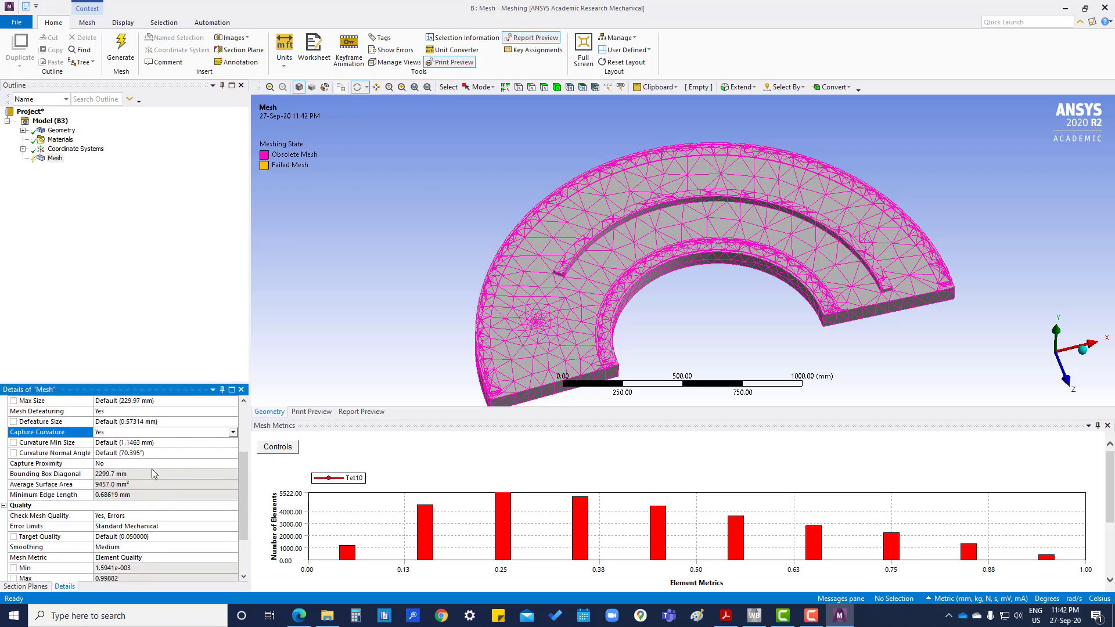
pyautogui.click(116, 464)
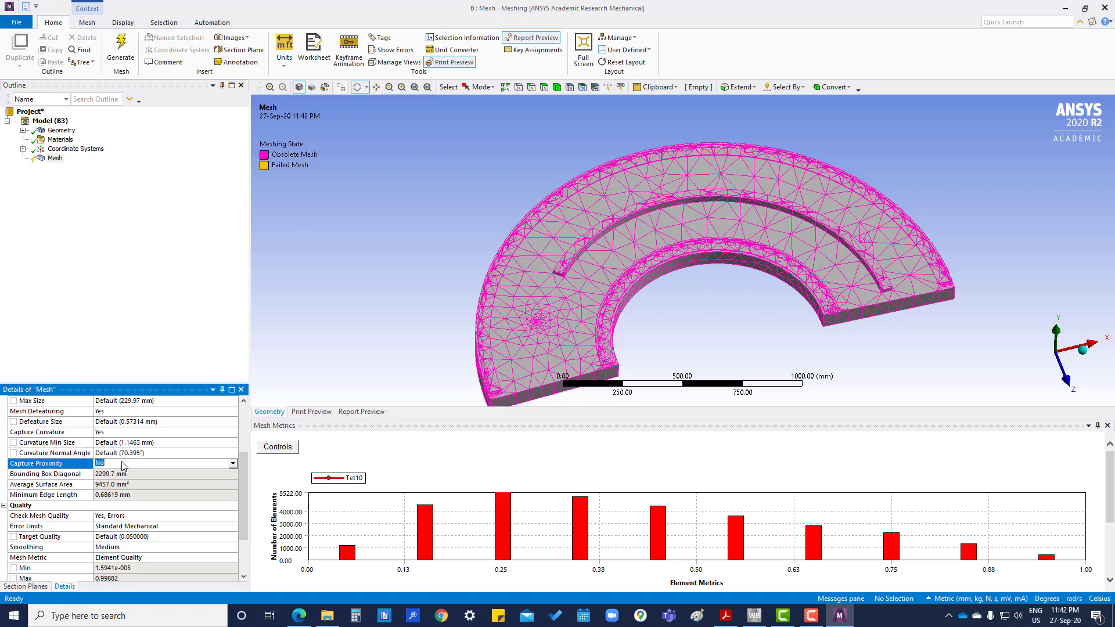
pyautogui.click(233, 468)
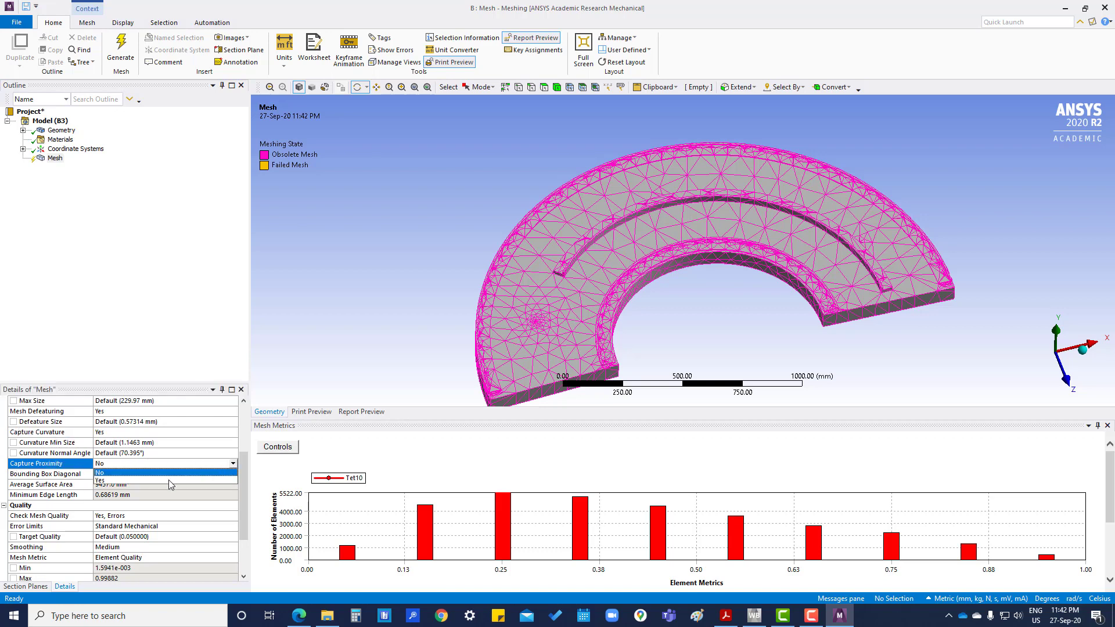
pyautogui.click(145, 481)
pyautogui.scroll(-3, 182, 491)
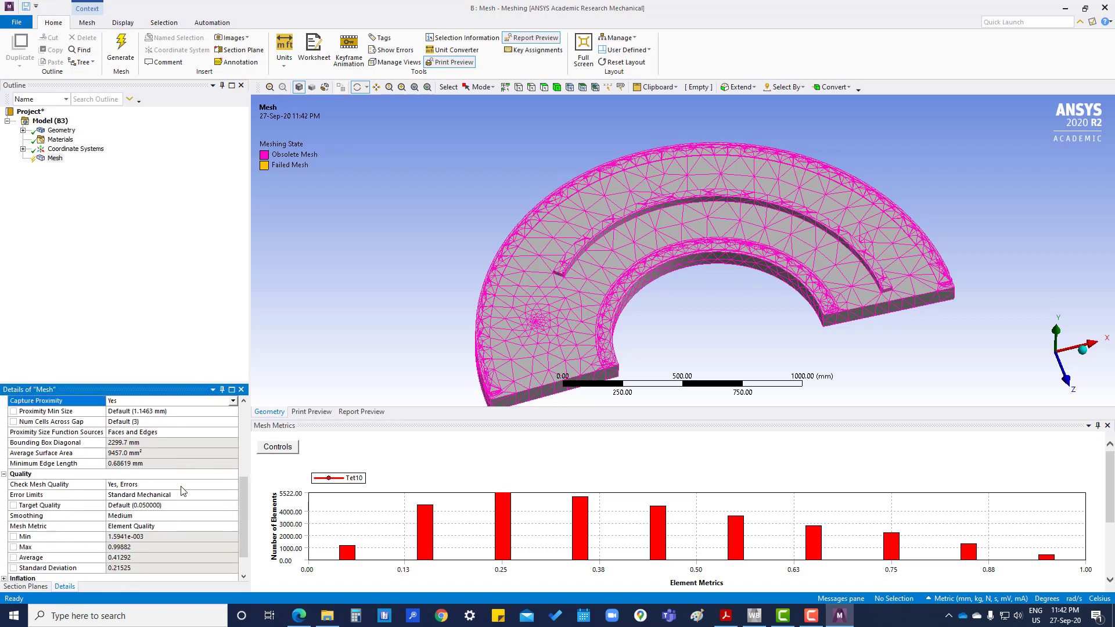
# - Regenerate the plate mesh with the new curvature and proximity sizing, yielding 0.82401 average element quality
pyautogui.rightClick(56, 158)
pyautogui.click(95, 194)
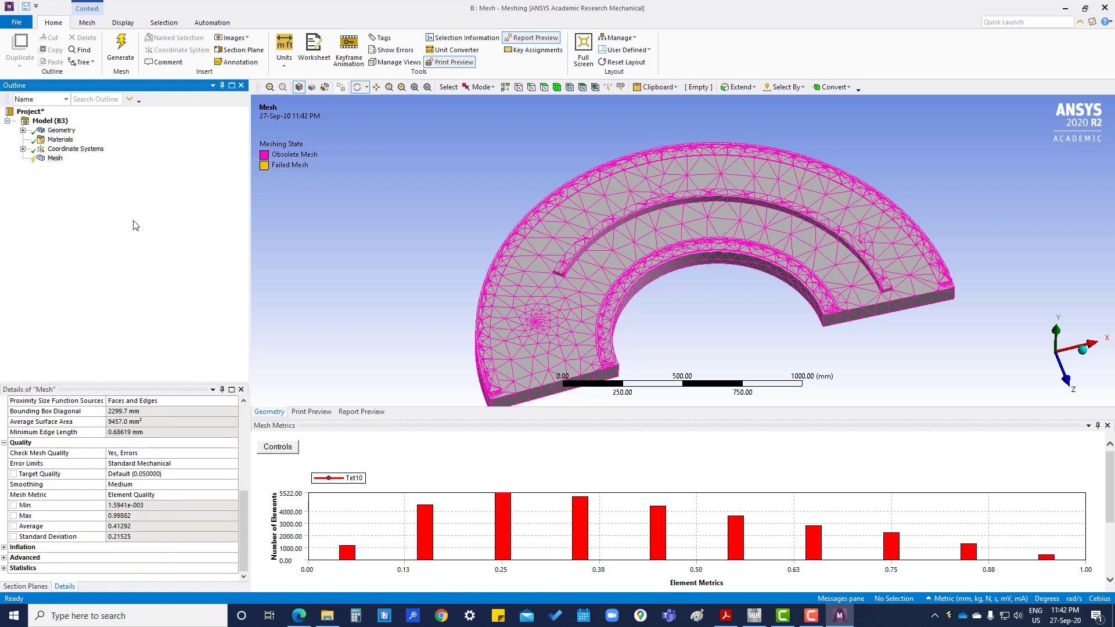